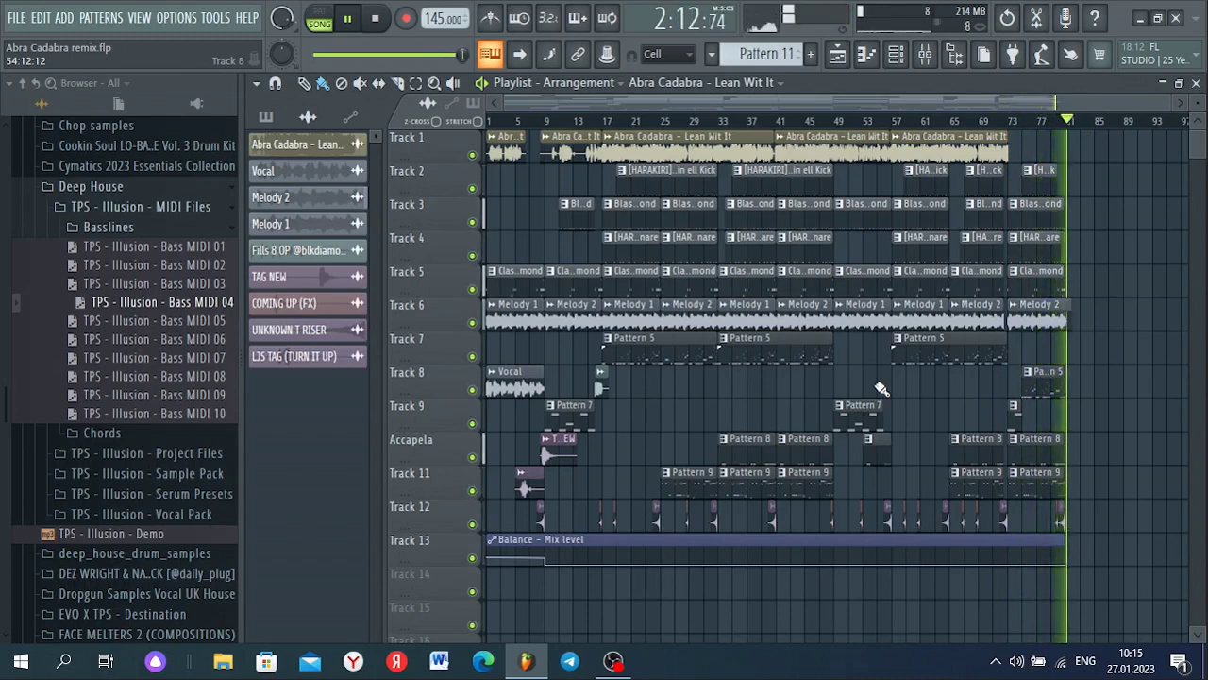
Stop the song, switch to pattern playback, and play the Bump [Kick] pattern to examine its notes in the piano roll
key(space)
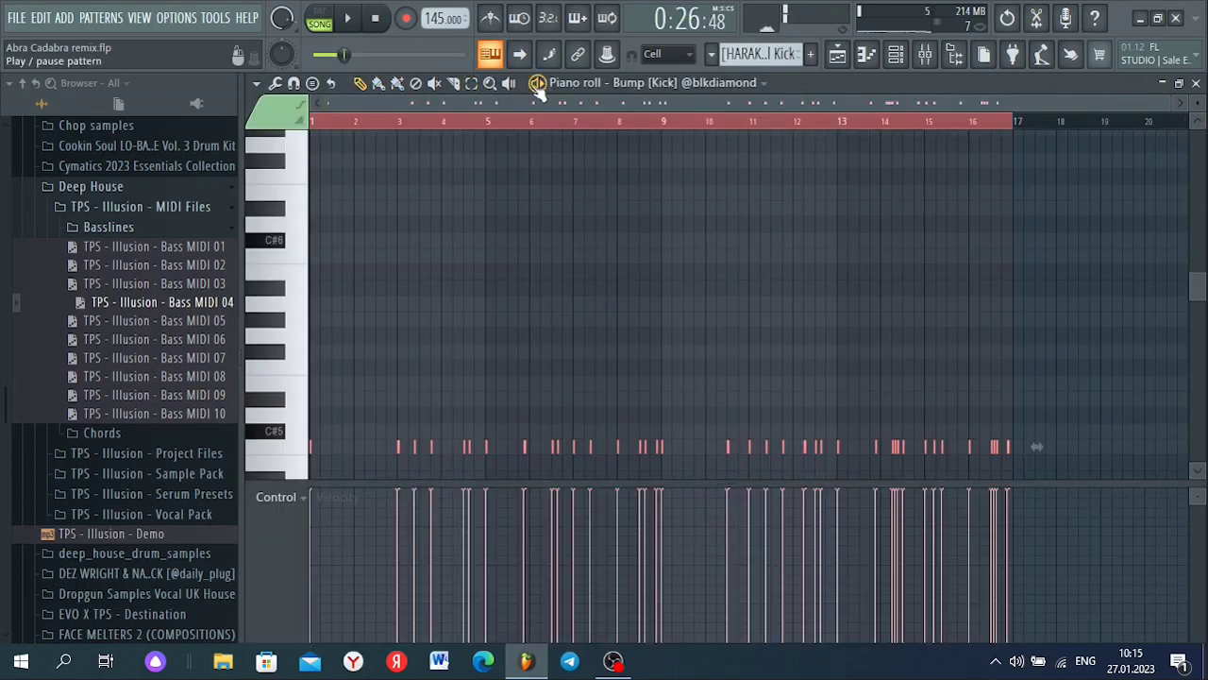
key(l)
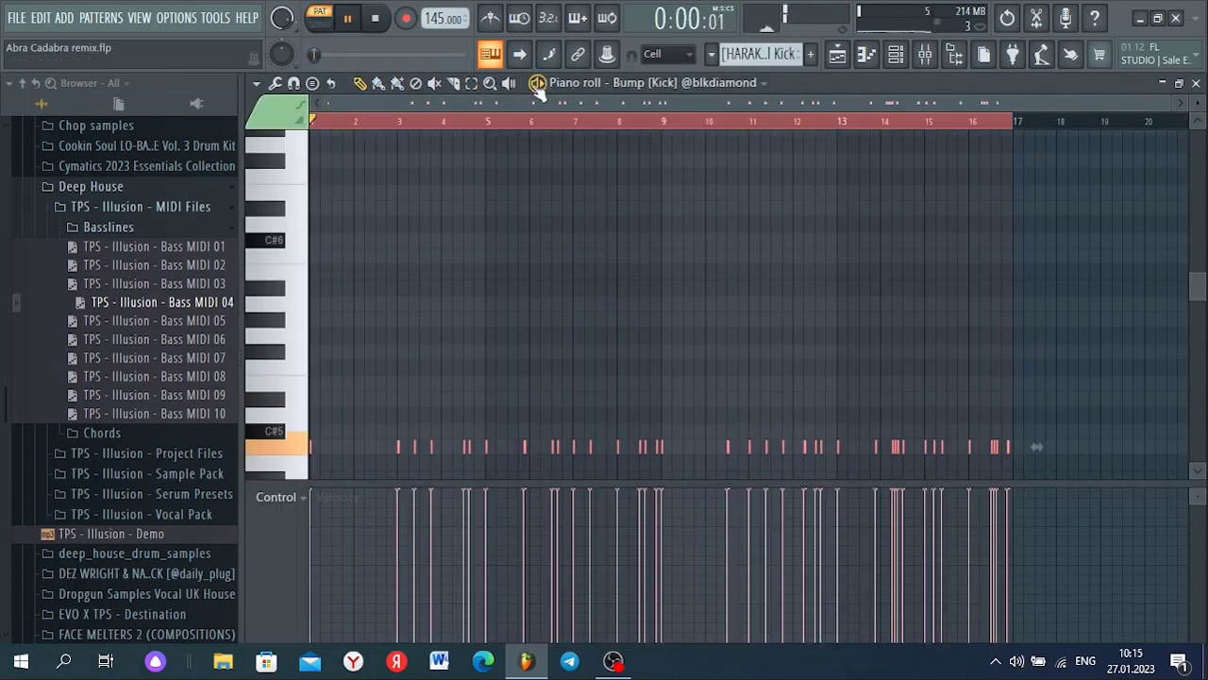
key(space)
scroll(386, 334, up, 3)
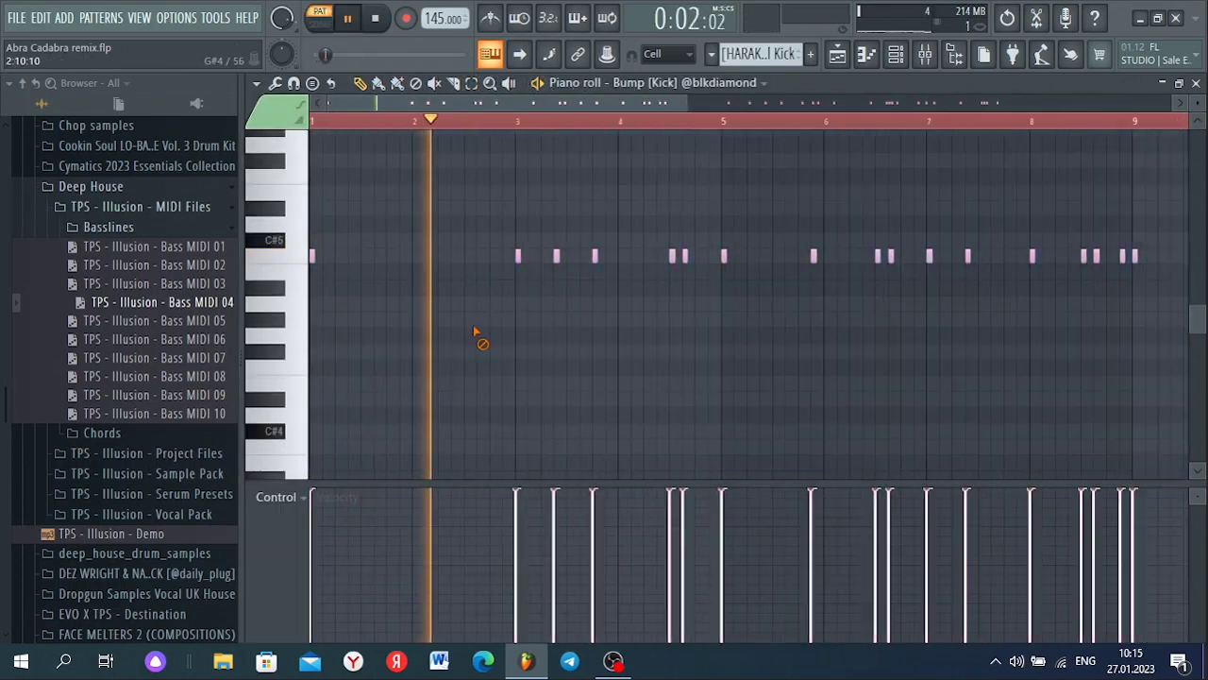
scroll(470, 344, down, 3)
scroll(528, 397, up, 2)
scroll(435, 268, up, 3)
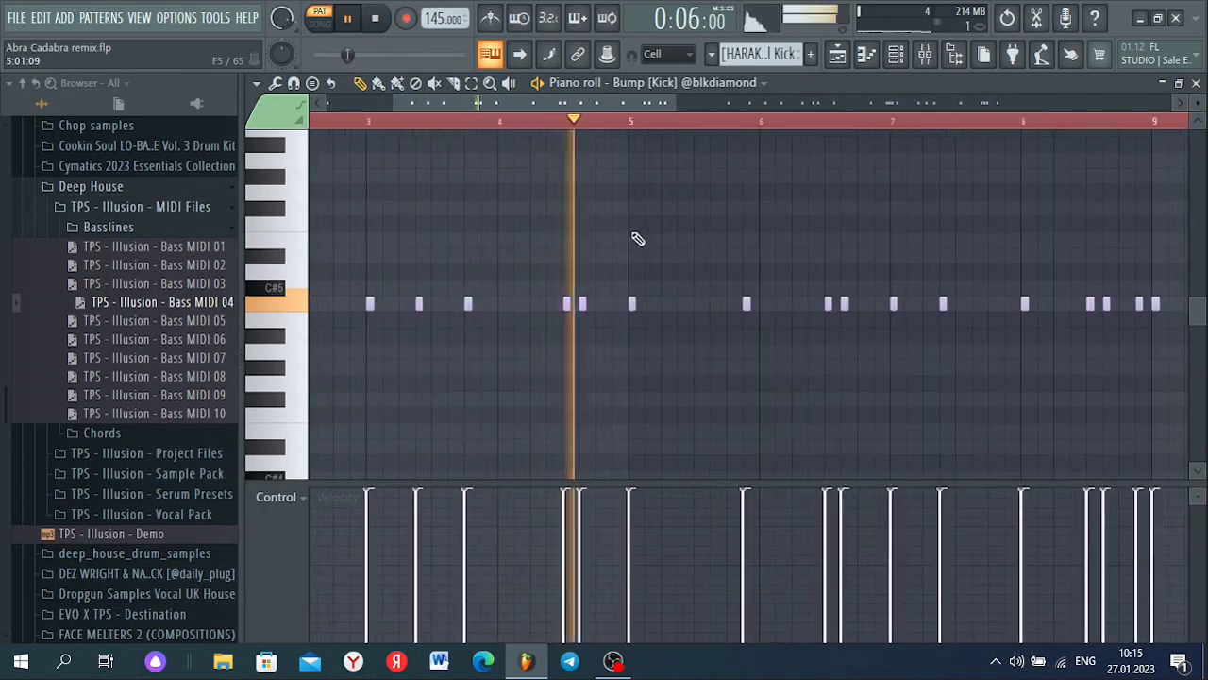
scroll(652, 236, down, 2)
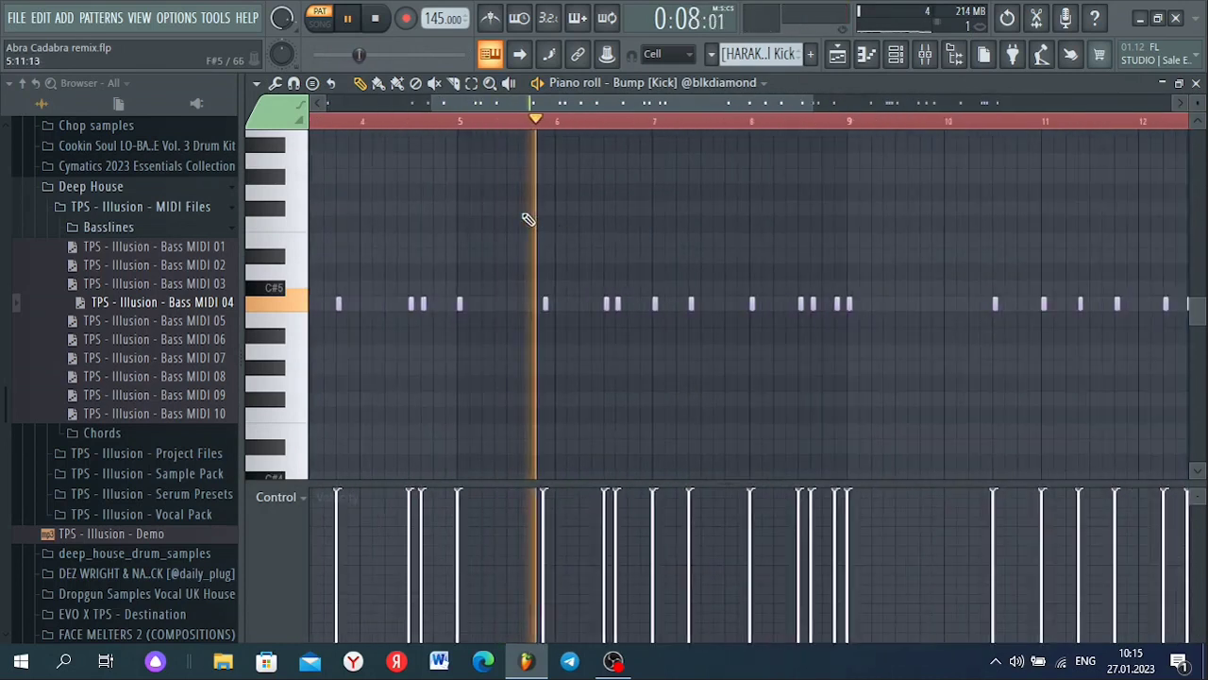
scroll(567, 221, down, 1)
scroll(637, 202, down, 3)
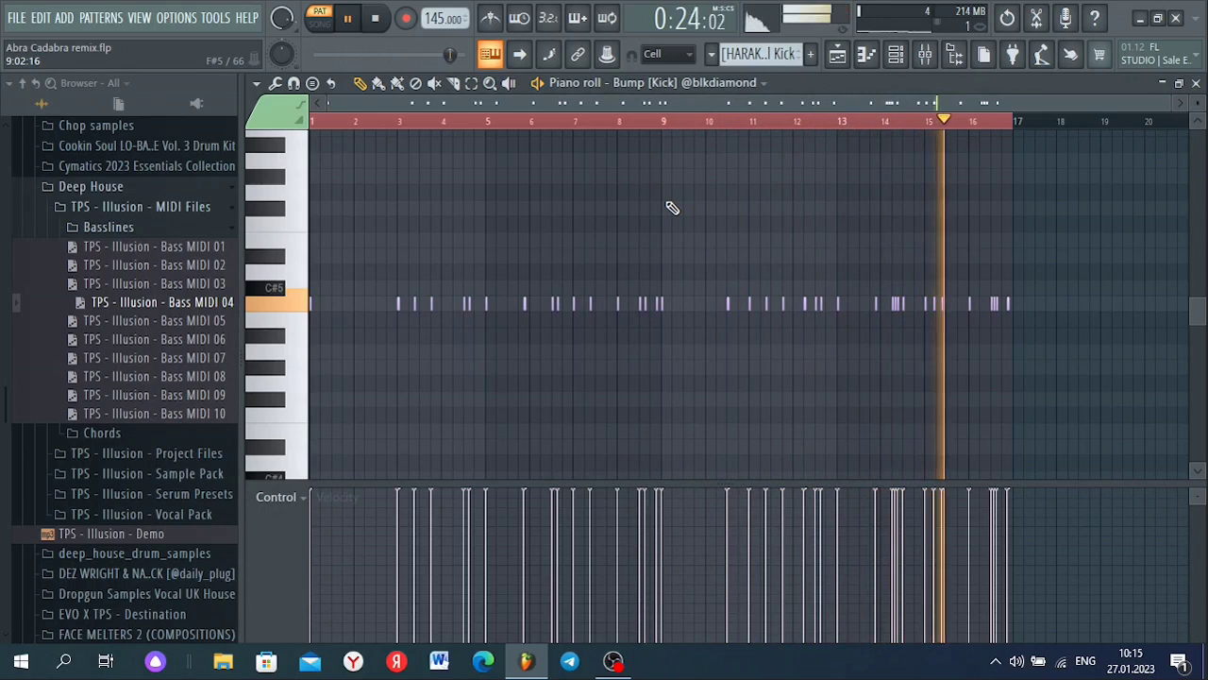
key(space)
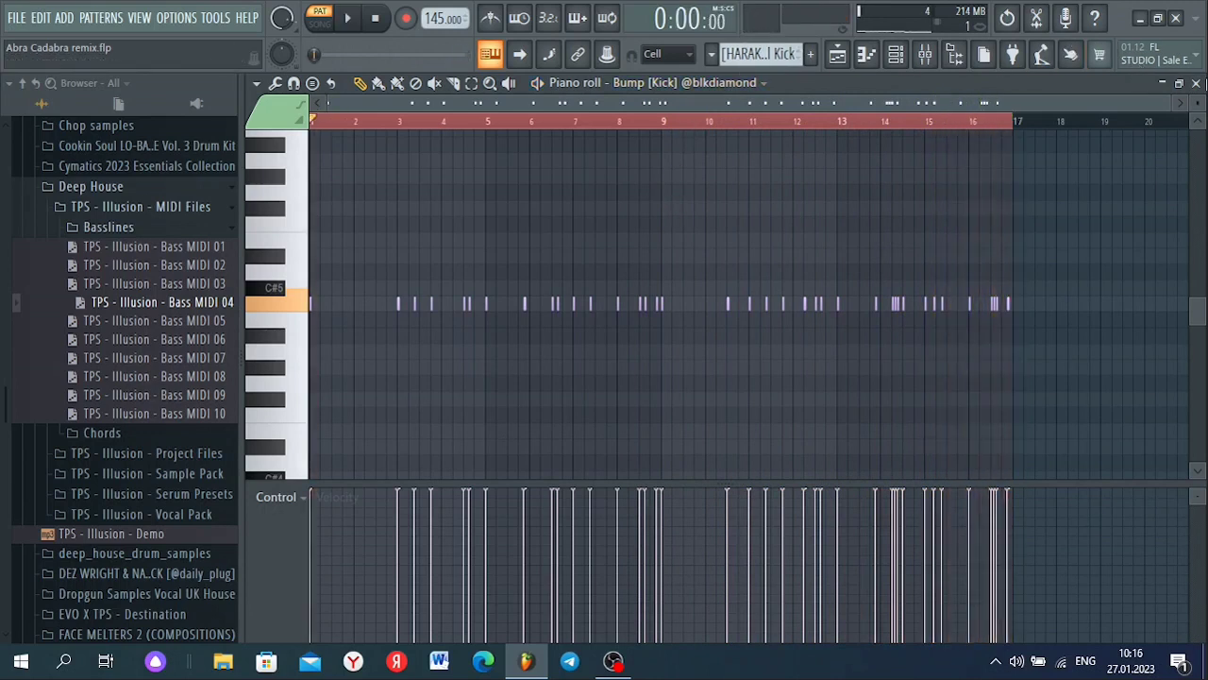
Close the kick's piano roll, select the Blast [CounterSnare] pattern, and play it with its notes shown in the piano roll
click(1179, 83)
click(916, 139)
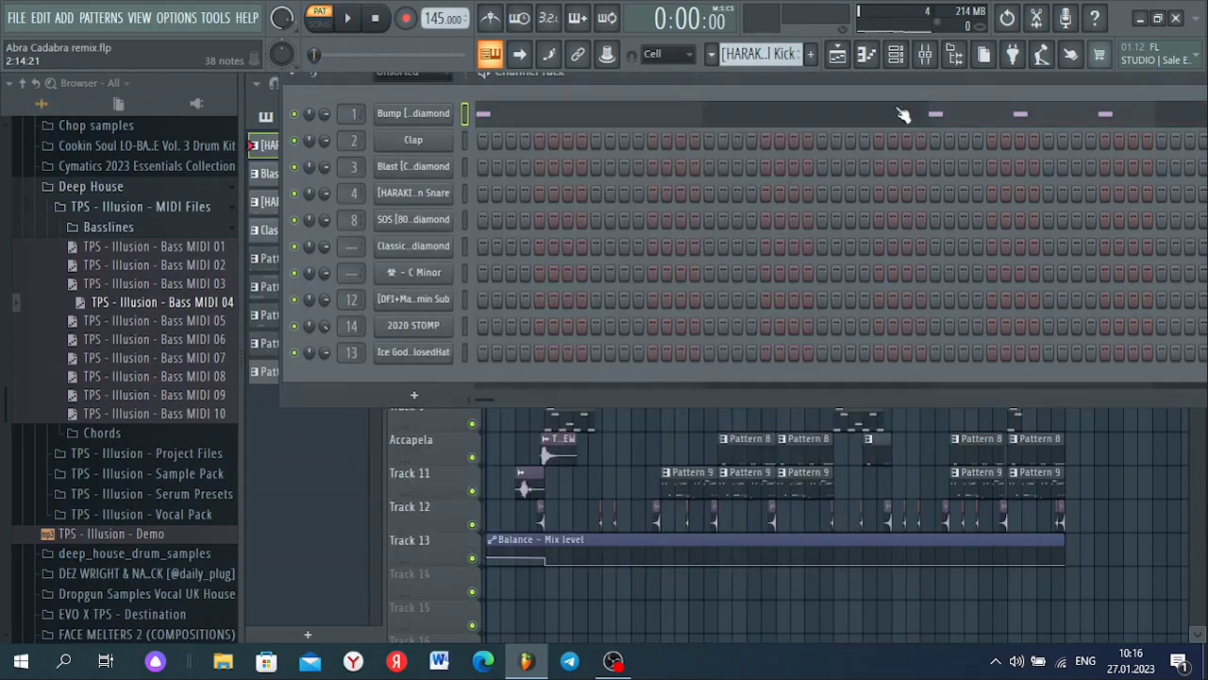
scroll(753, 54, down, 2)
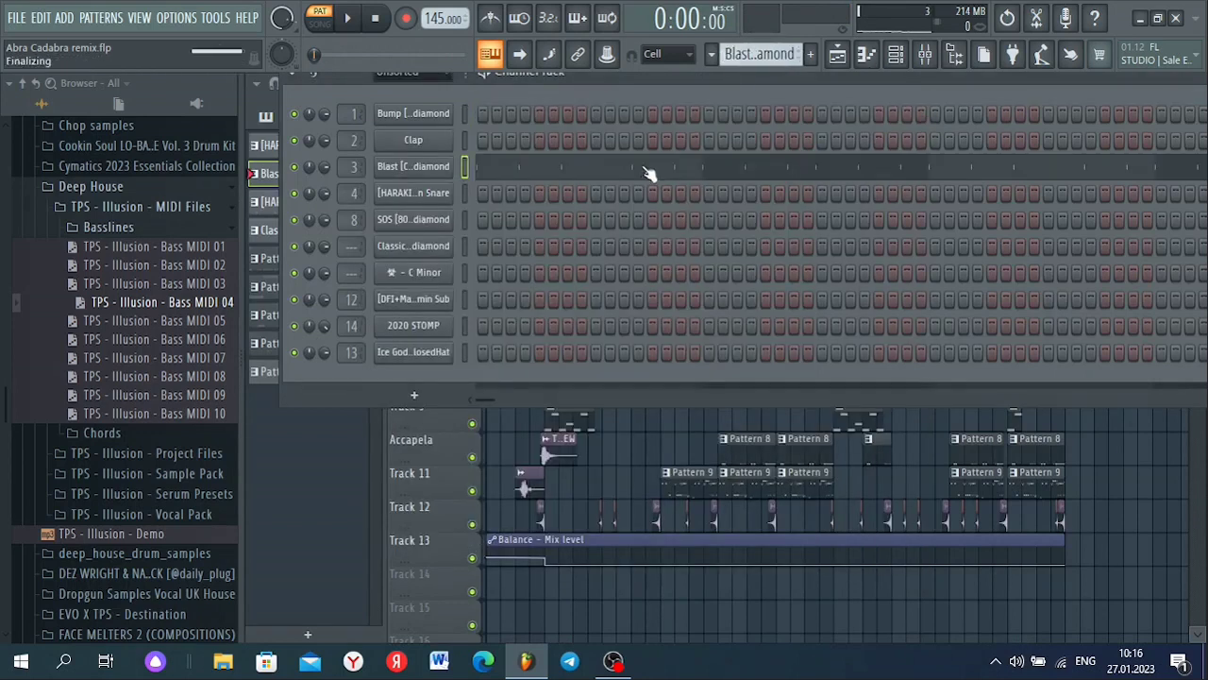
click(647, 172)
click(897, 140)
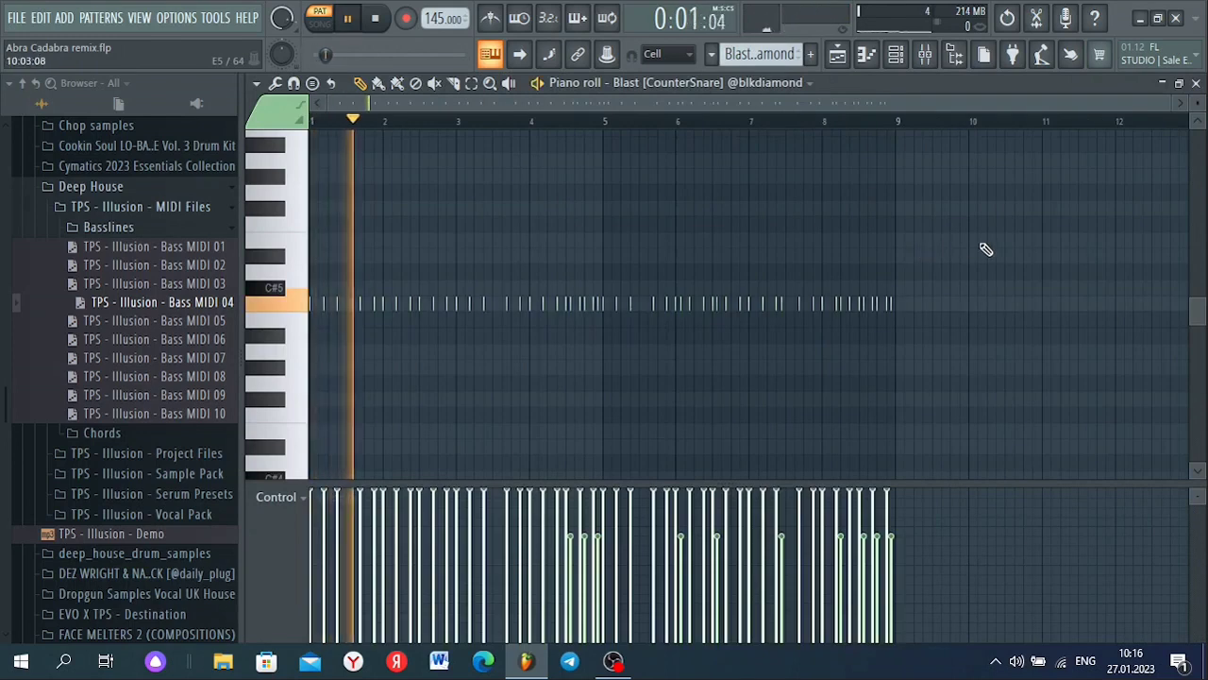
Inspect the Fruity parametric EQ 2 on mixer Insert 3 during counter snare playback, and stop playback once back in the piano roll
click(934, 56)
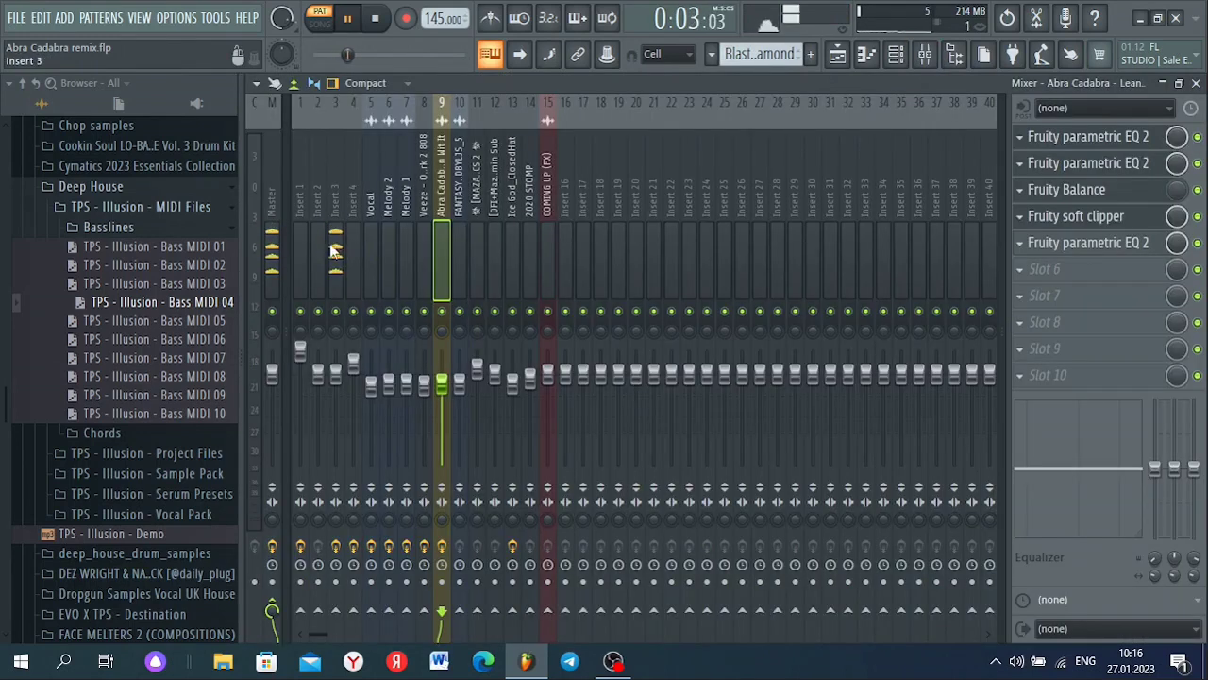
click(346, 243)
click(1095, 139)
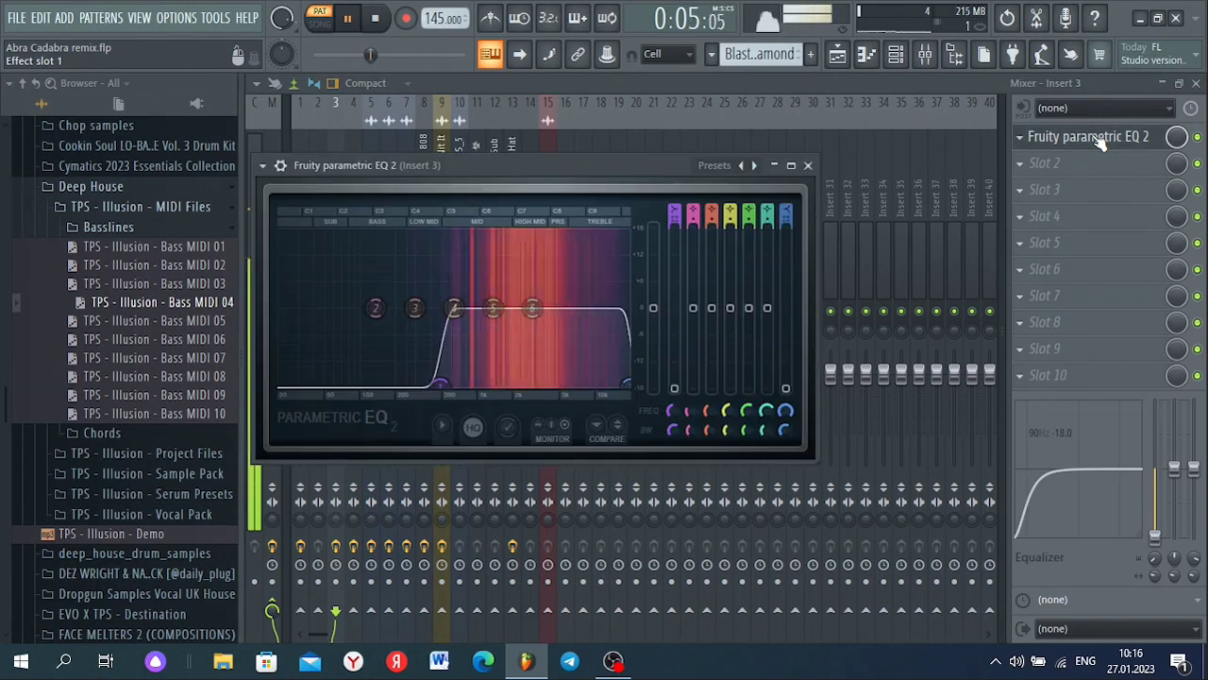
click(1094, 140)
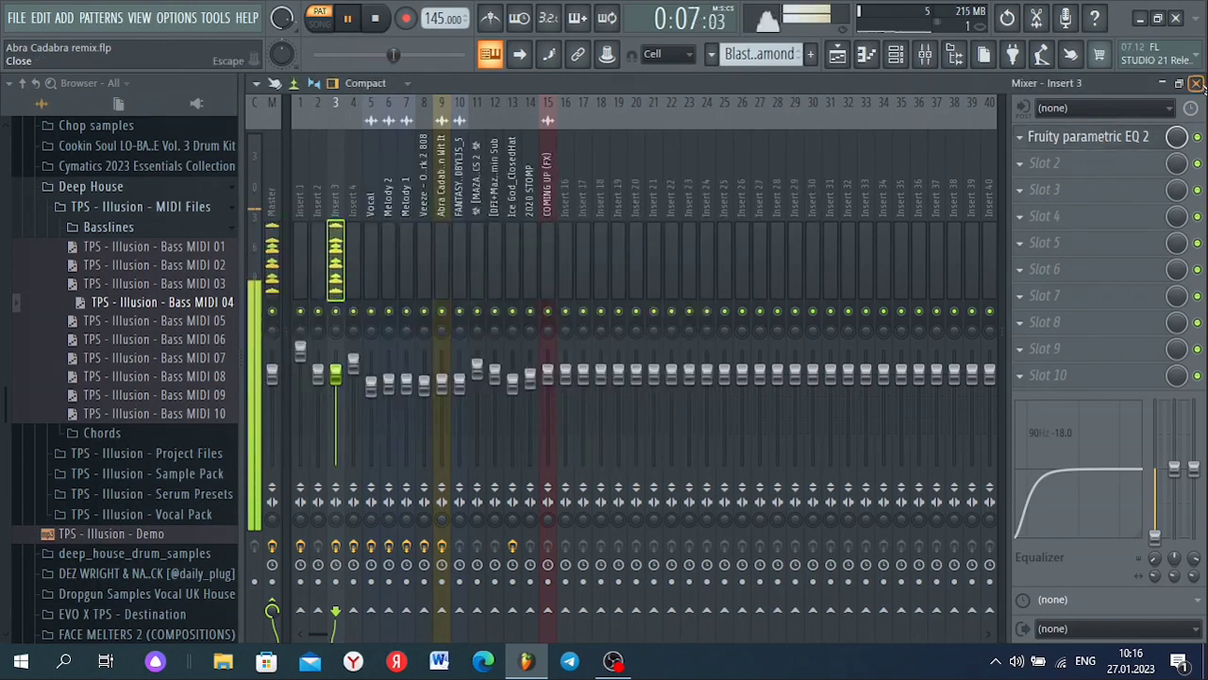
click(1195, 83)
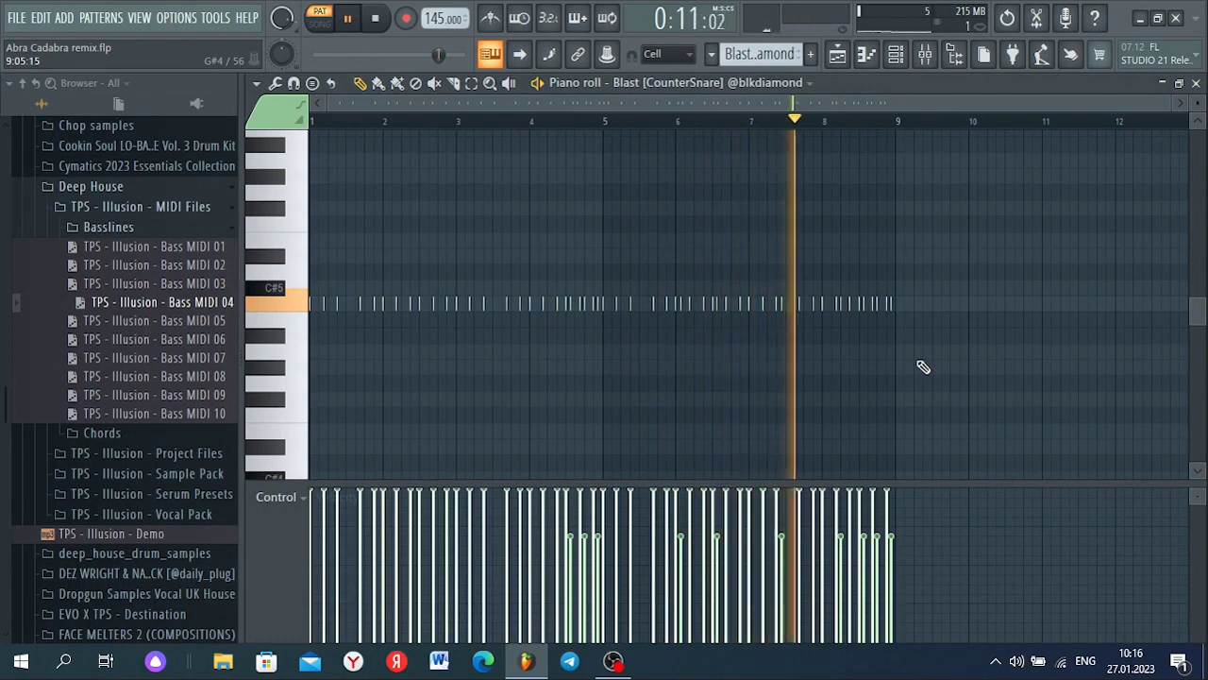
key(space)
Select the [HARAKIRI] Foreign Snare pattern, play it, and examine its notes in the piano roll before closing it
click(866, 54)
scroll(778, 58, down, 1)
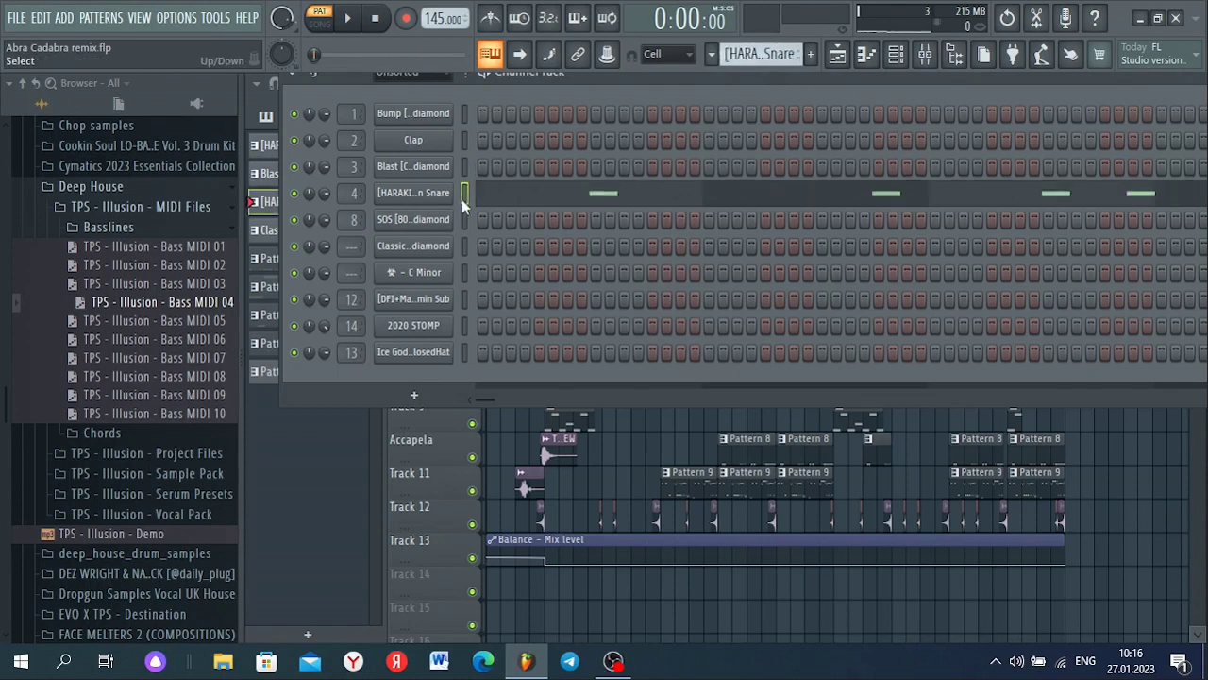
click(524, 199)
key(space)
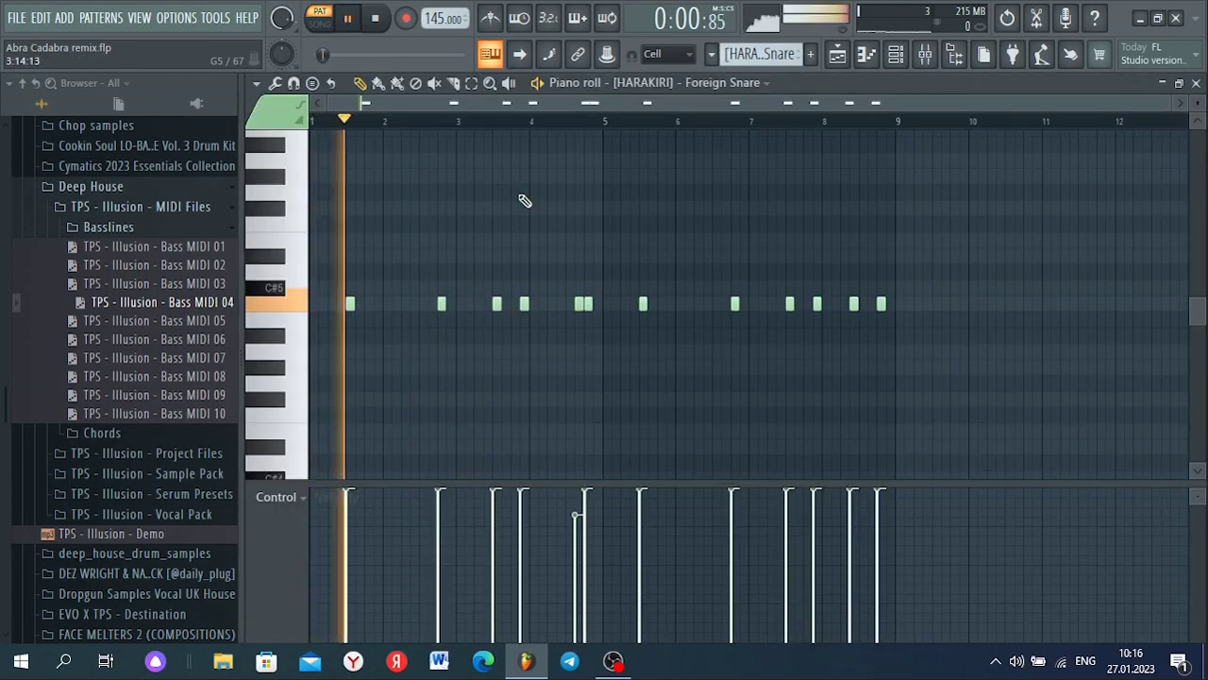
scroll(326, 270, up, 2)
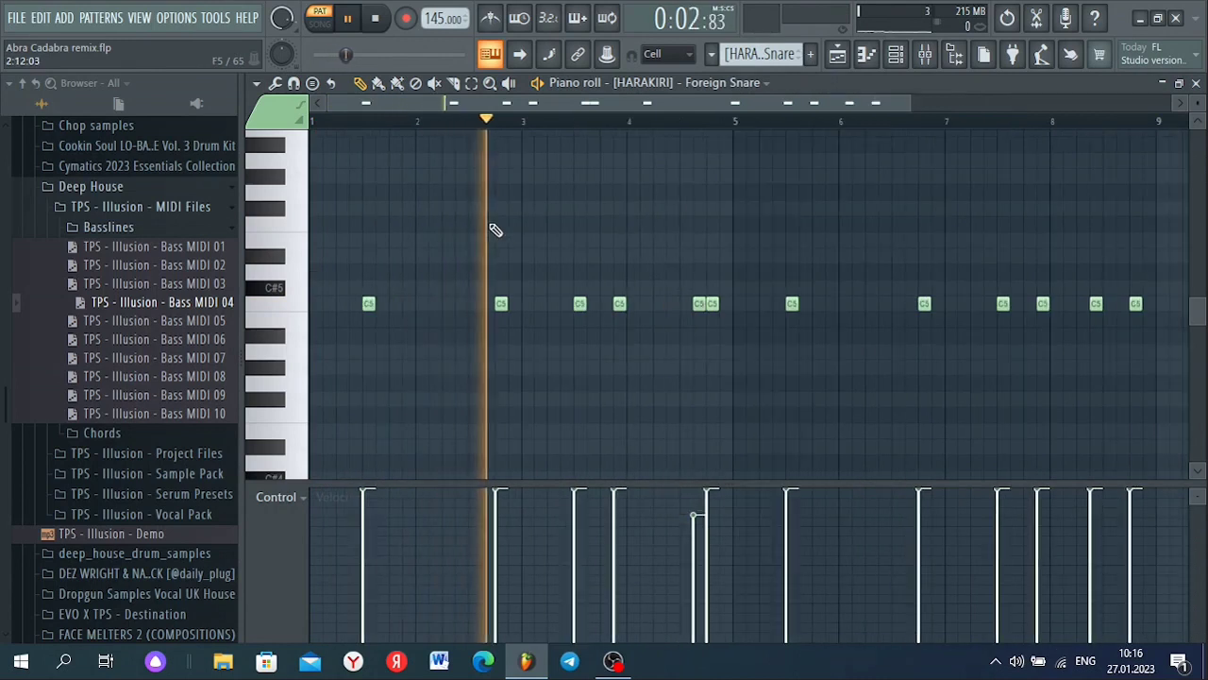
scroll(496, 229, down, 2)
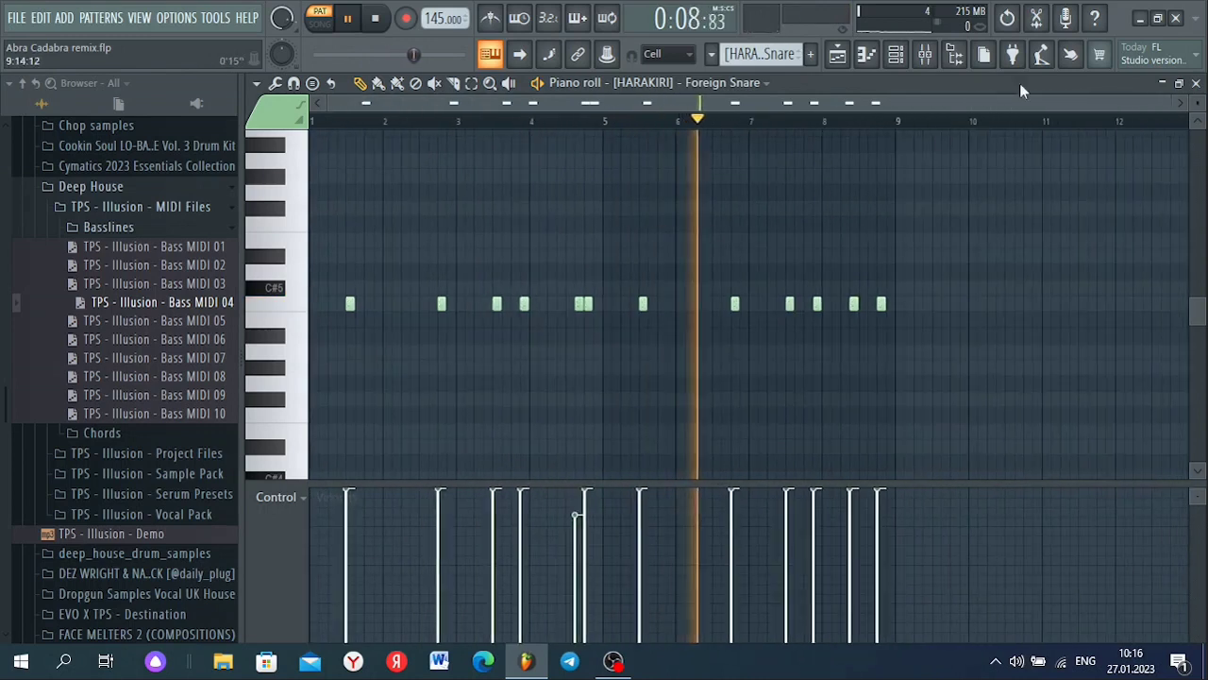
key(space)
click(1196, 84)
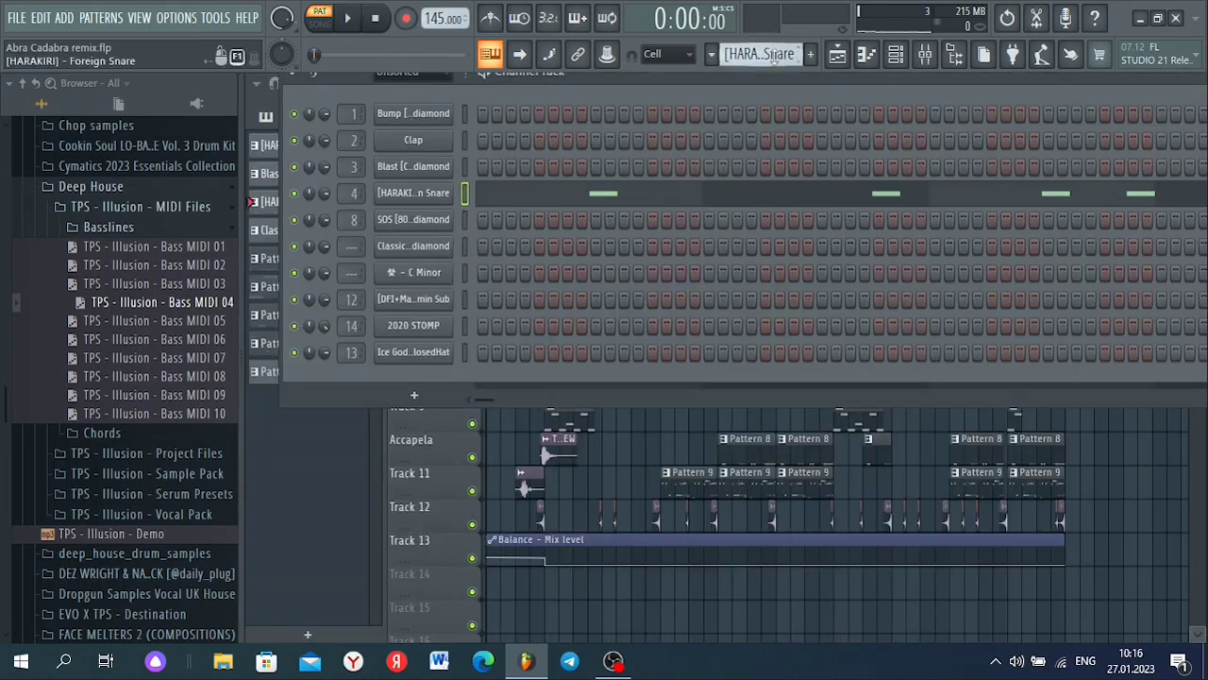
Play the Classic Shotta [FX] pattern, checking its notes in the piano roll and its signal in the mixer
scroll(767, 59, down, 2)
click(508, 245)
key(space)
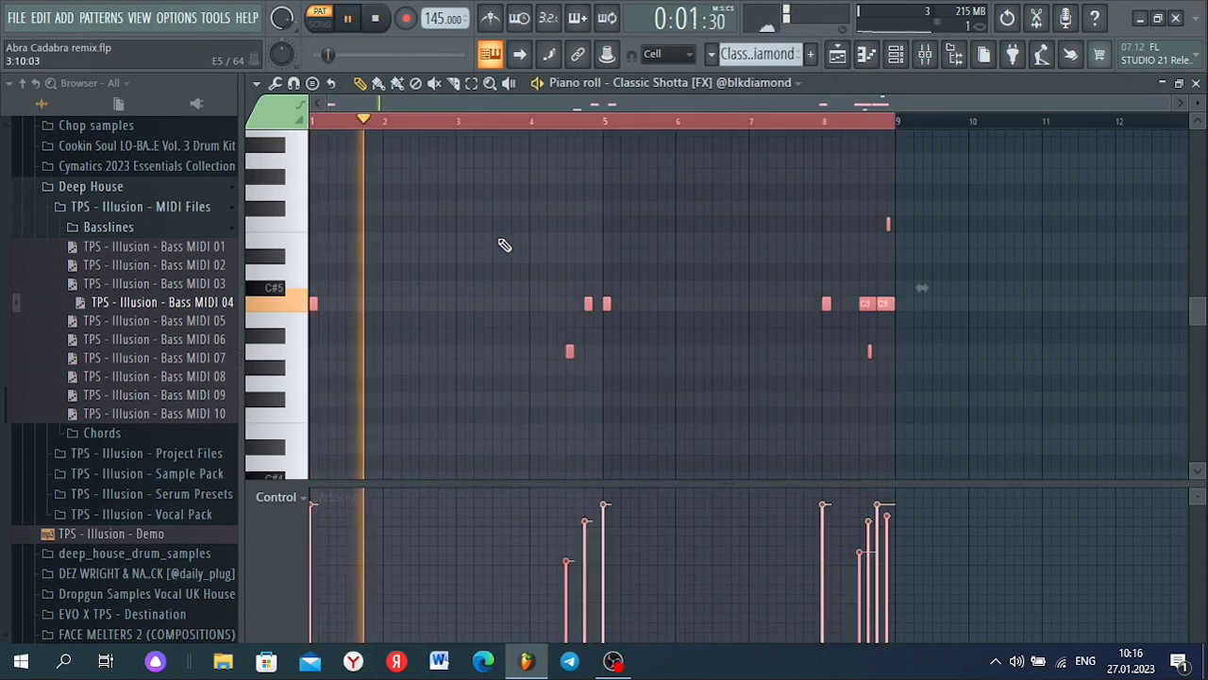
click(924, 58)
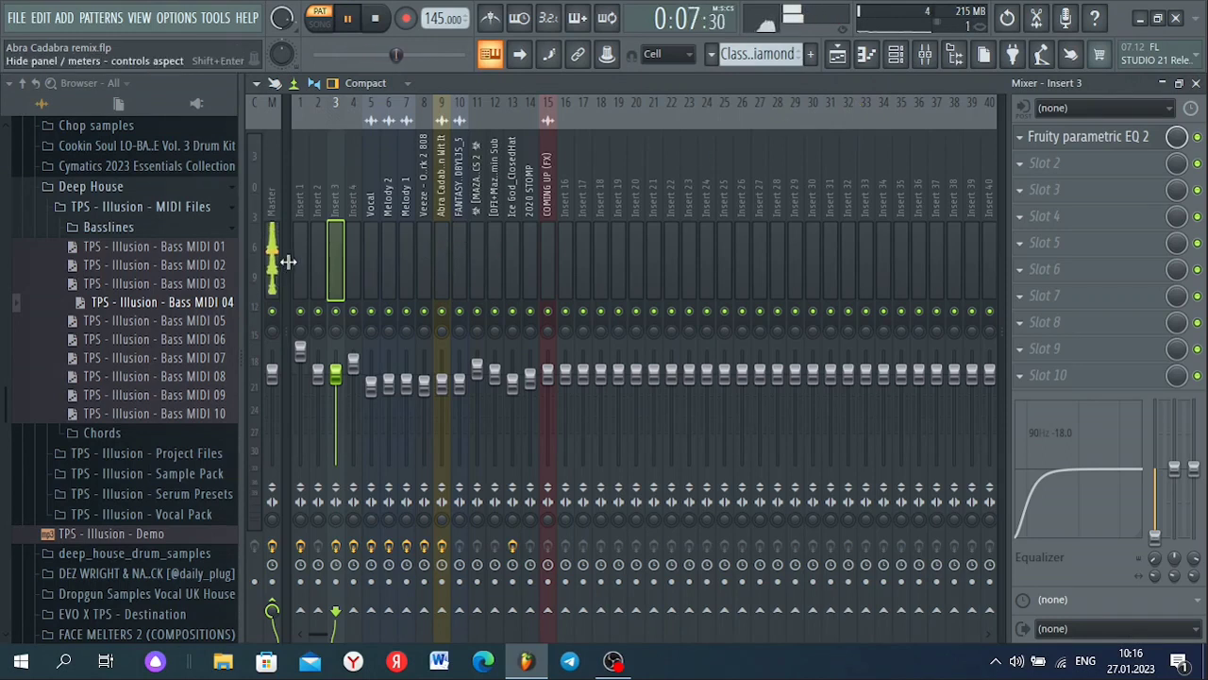
click(901, 56)
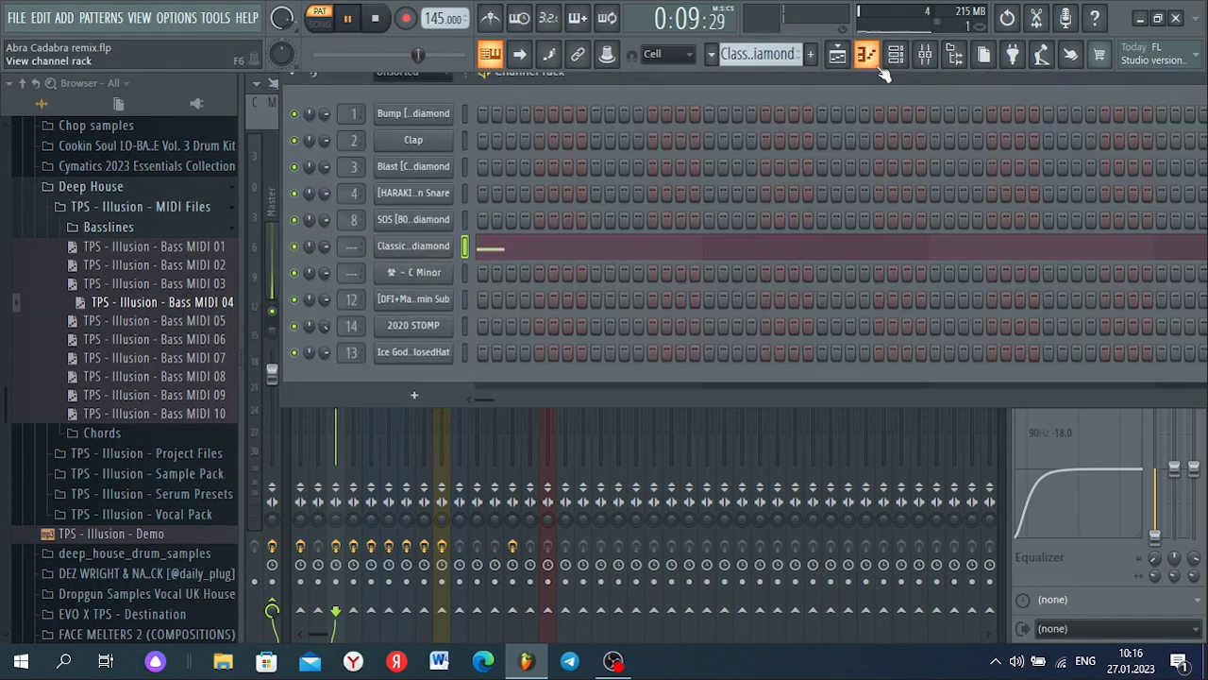
click(620, 251)
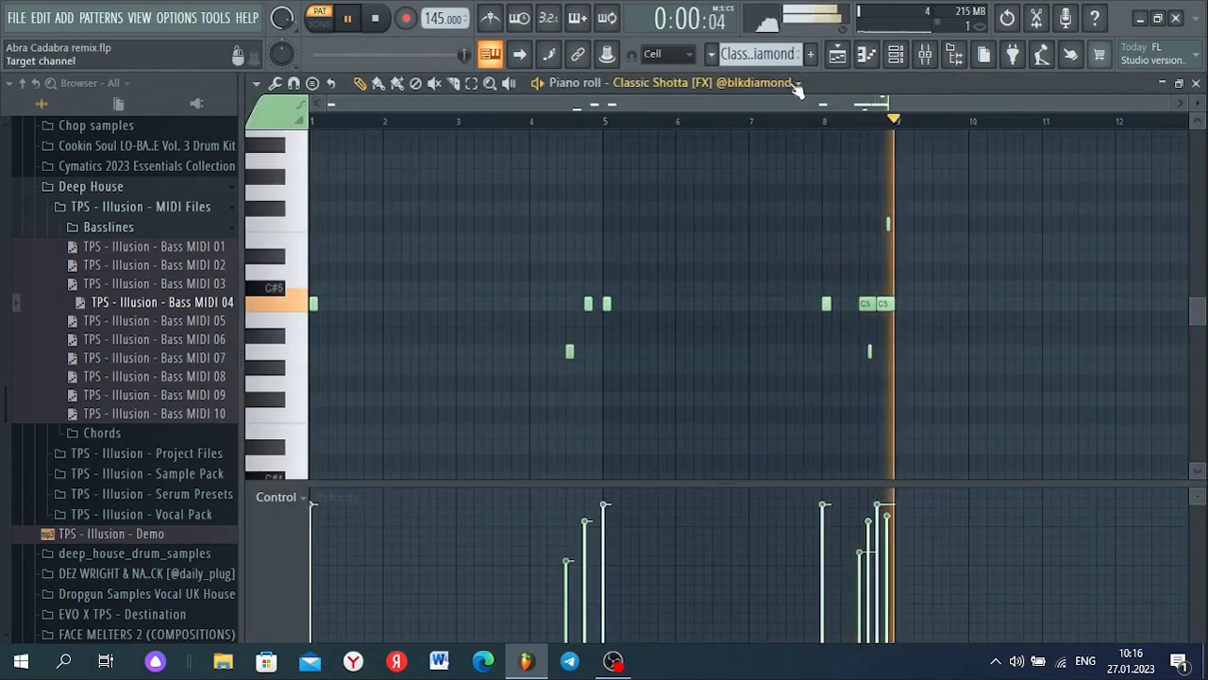
Select Pattern 5 and locate its SOS [808] channel through the piano roll's ghost notes and the channel rack
scroll(758, 54, down, 1)
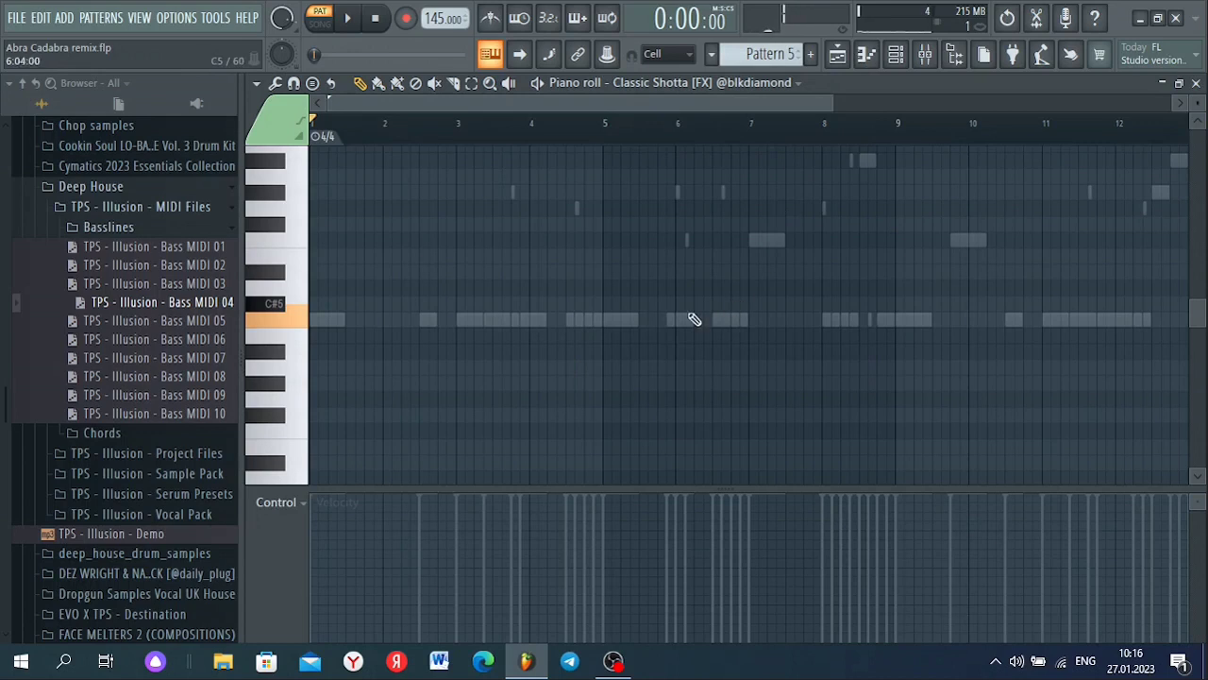
double_click(690, 319)
click(901, 64)
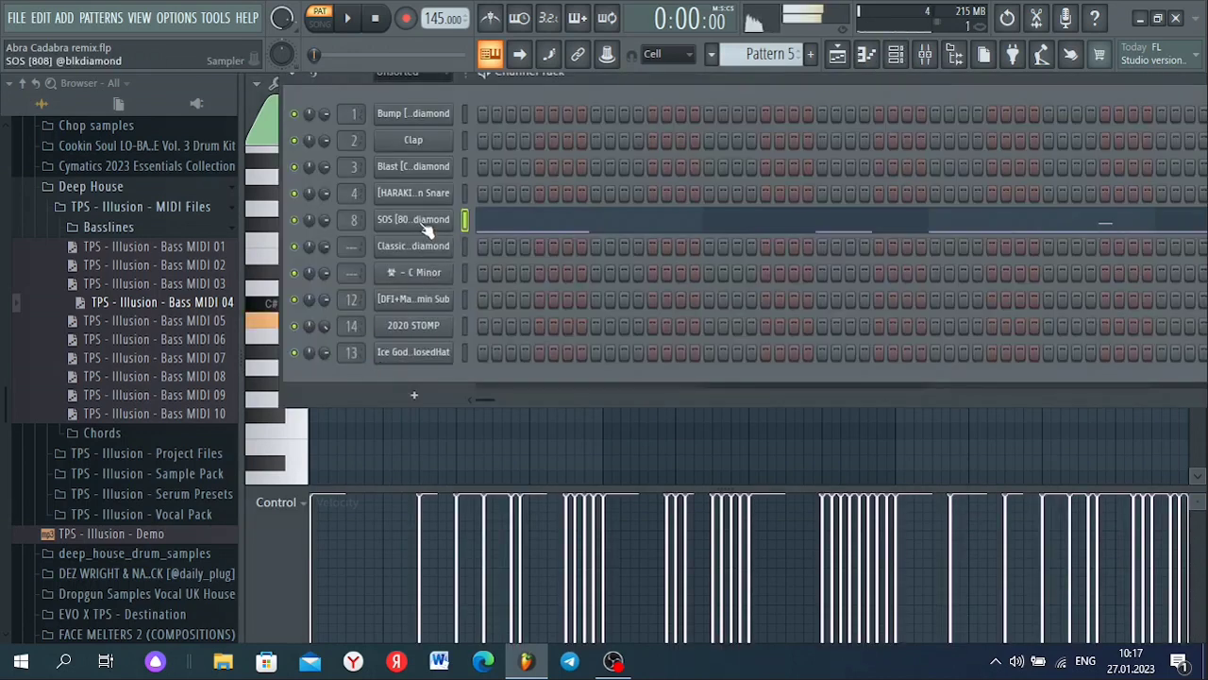
Audition the 808 on mixer track 8 while inspecting its parametric EQs and Fruity Fast Dist, and close the mixer
key(F9)
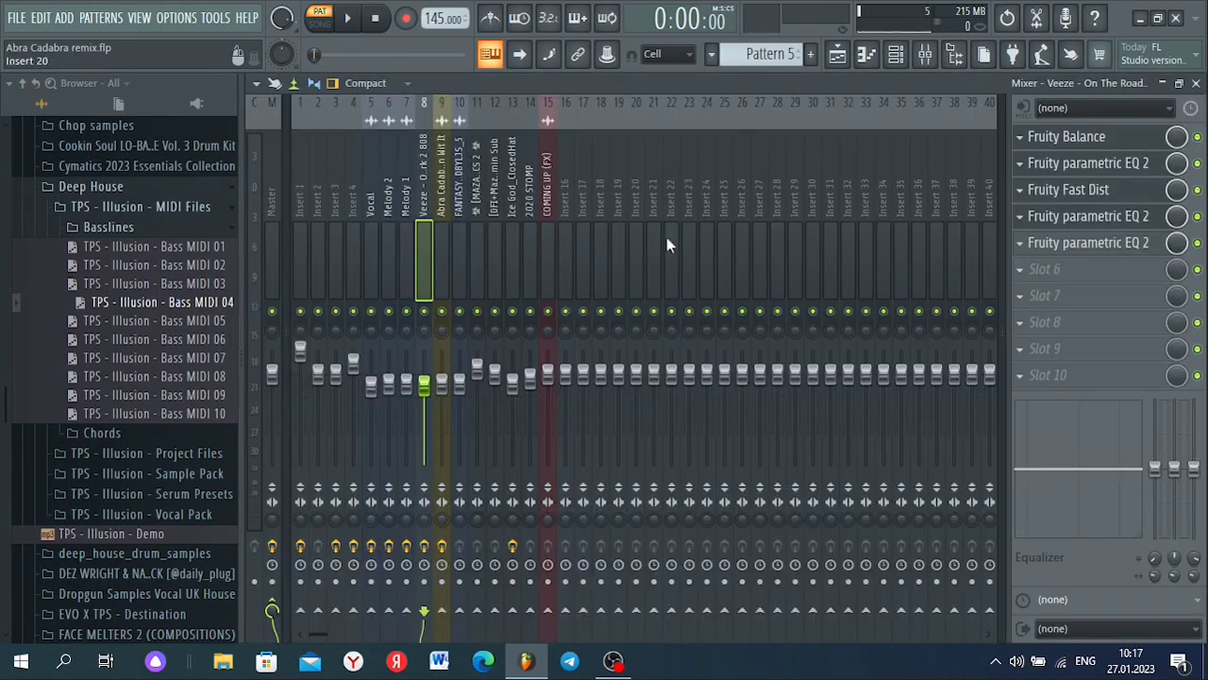
click(1094, 164)
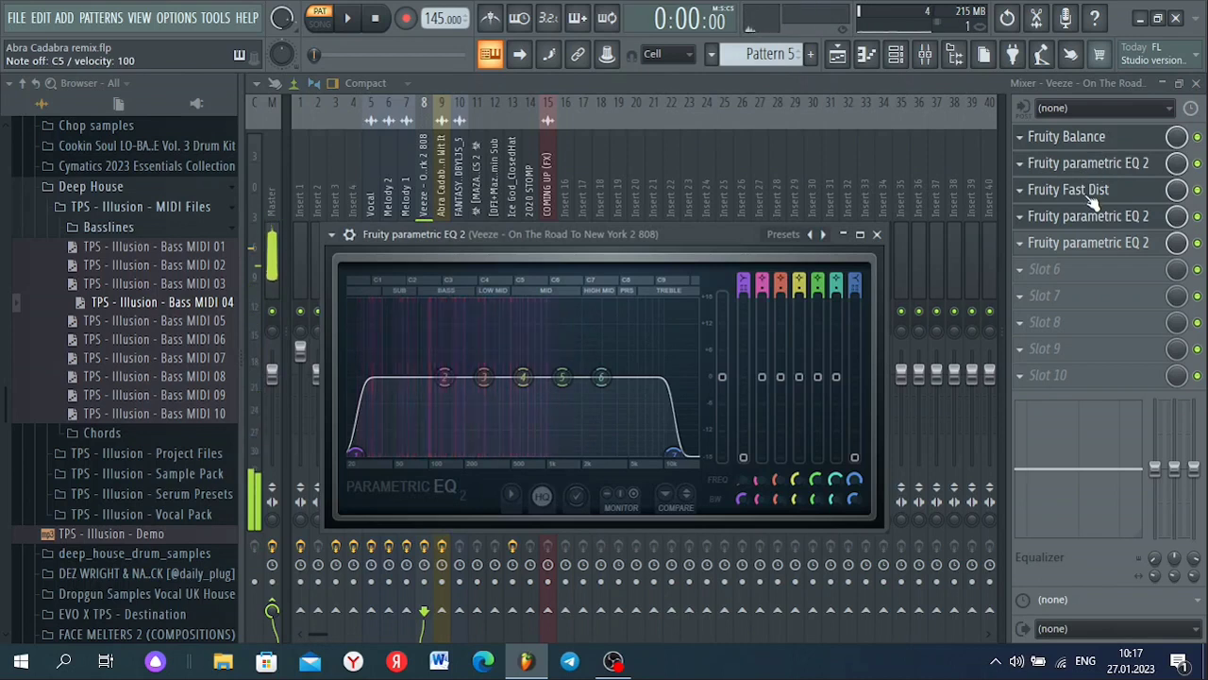
click(1075, 189)
key(Escape)
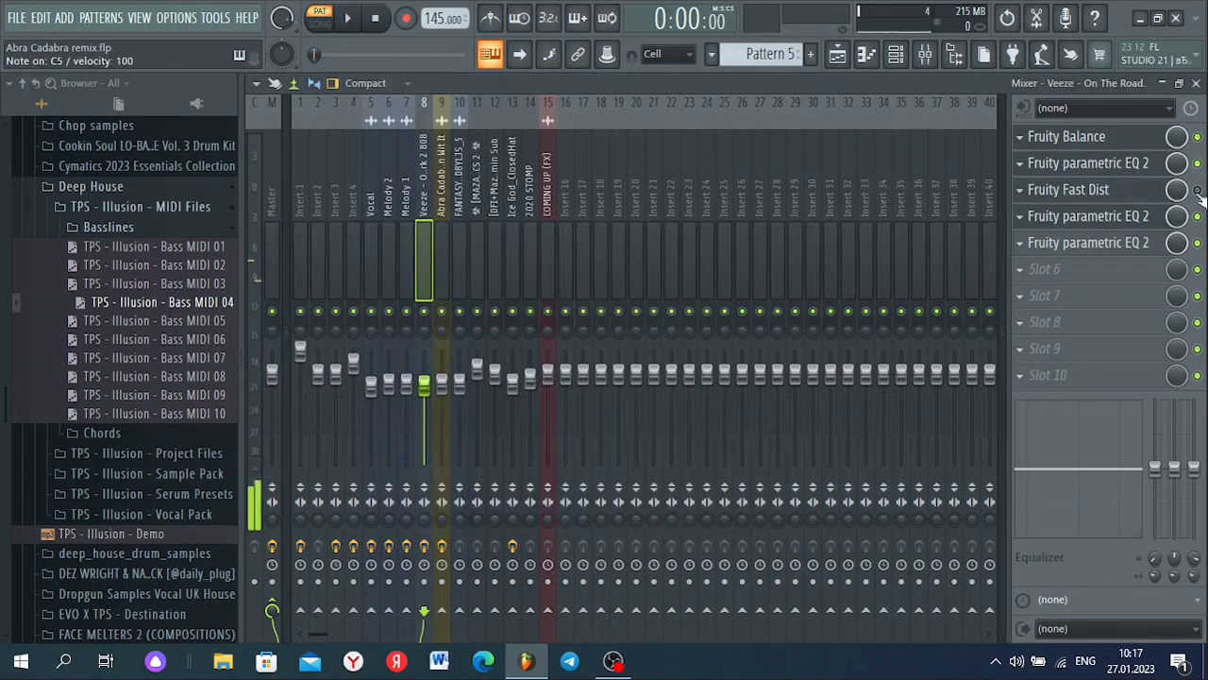
click(1130, 222)
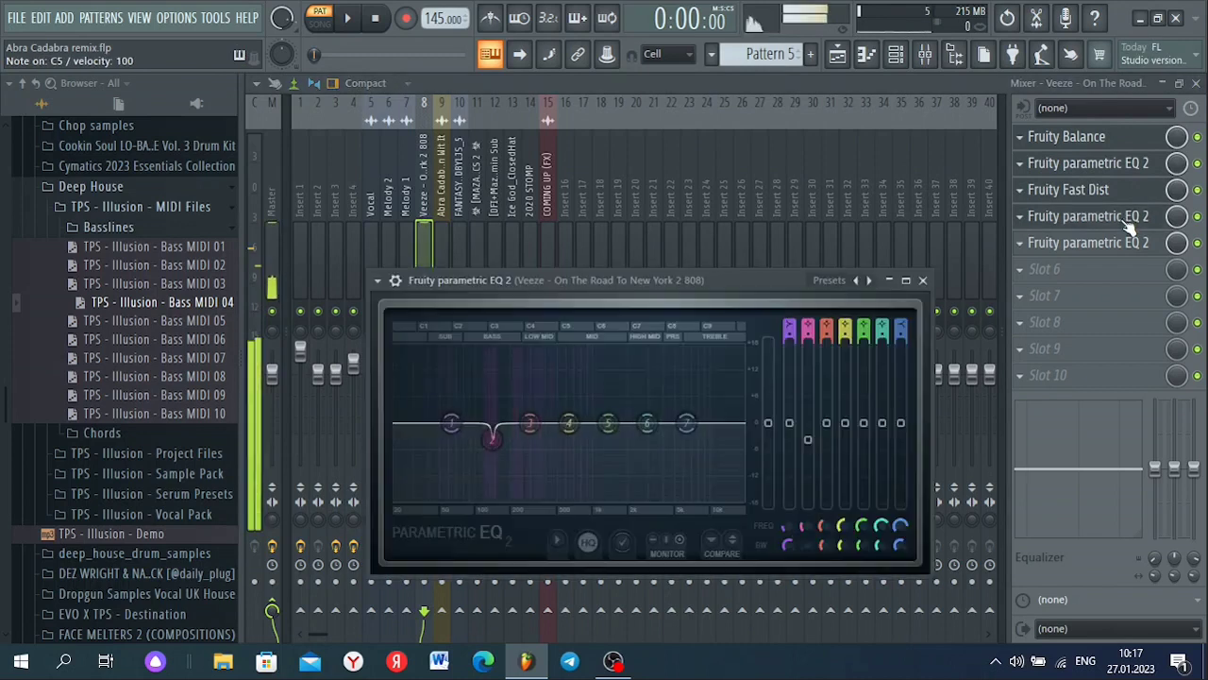
key(Escape)
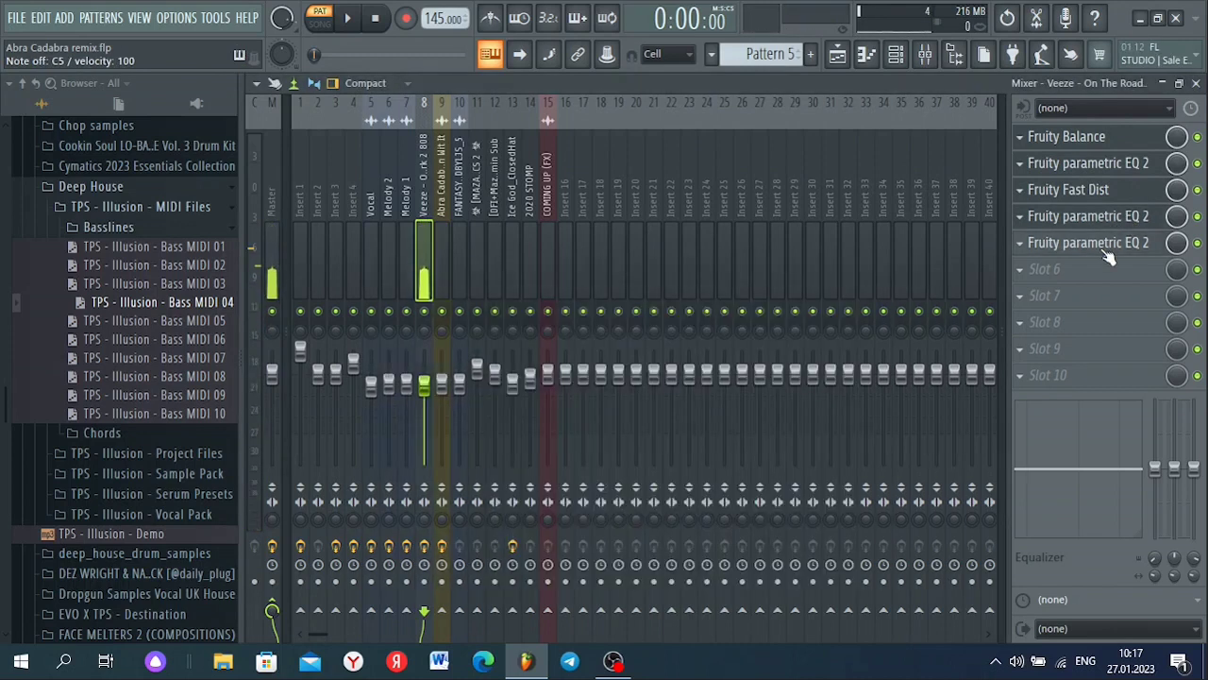
click(1108, 250)
key(Escape)
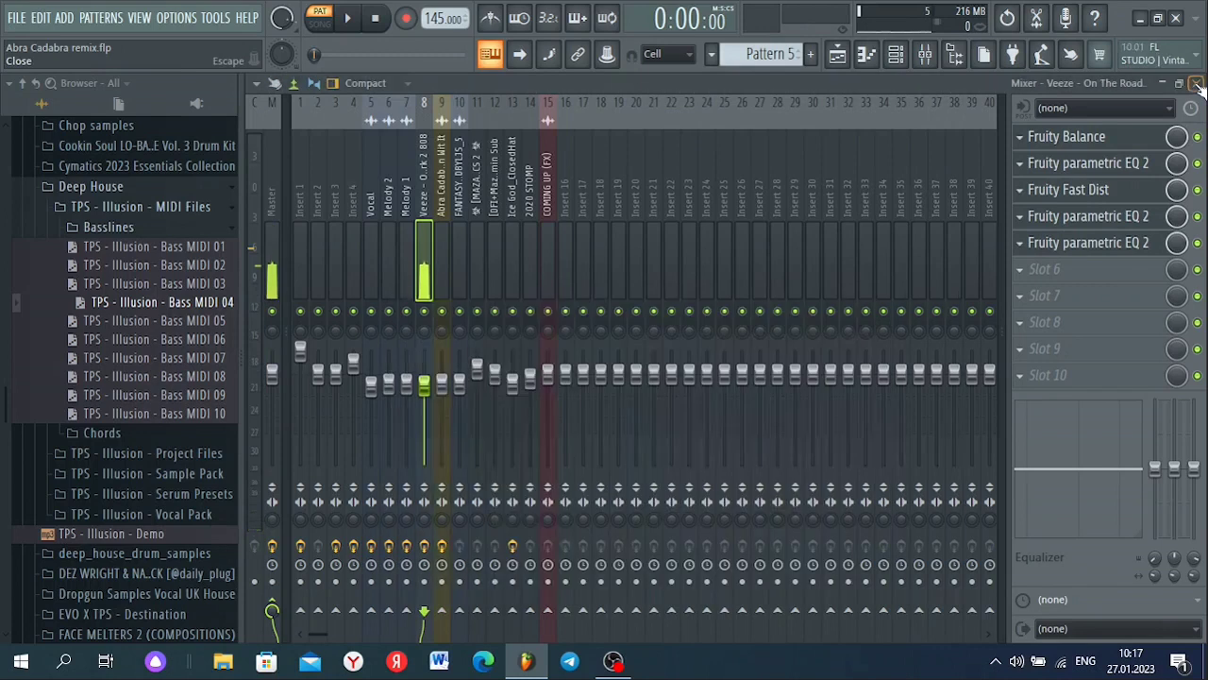
click(1198, 85)
Play Pattern 5's SOS [808] bassline and examine its notes across the full pattern in the piano roll
click(606, 231)
scroll(535, 367, up, 2)
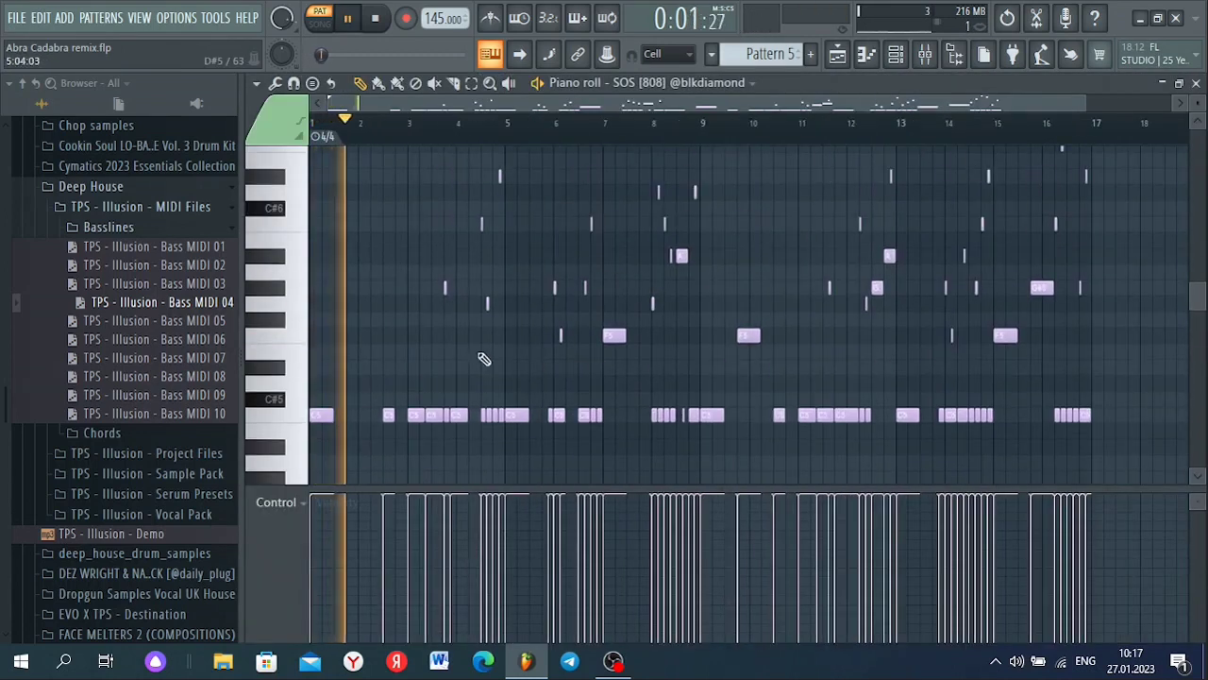
ctrl+scroll(359, 319, up, 1)
ctrl+scroll(381, 319, down, 1)
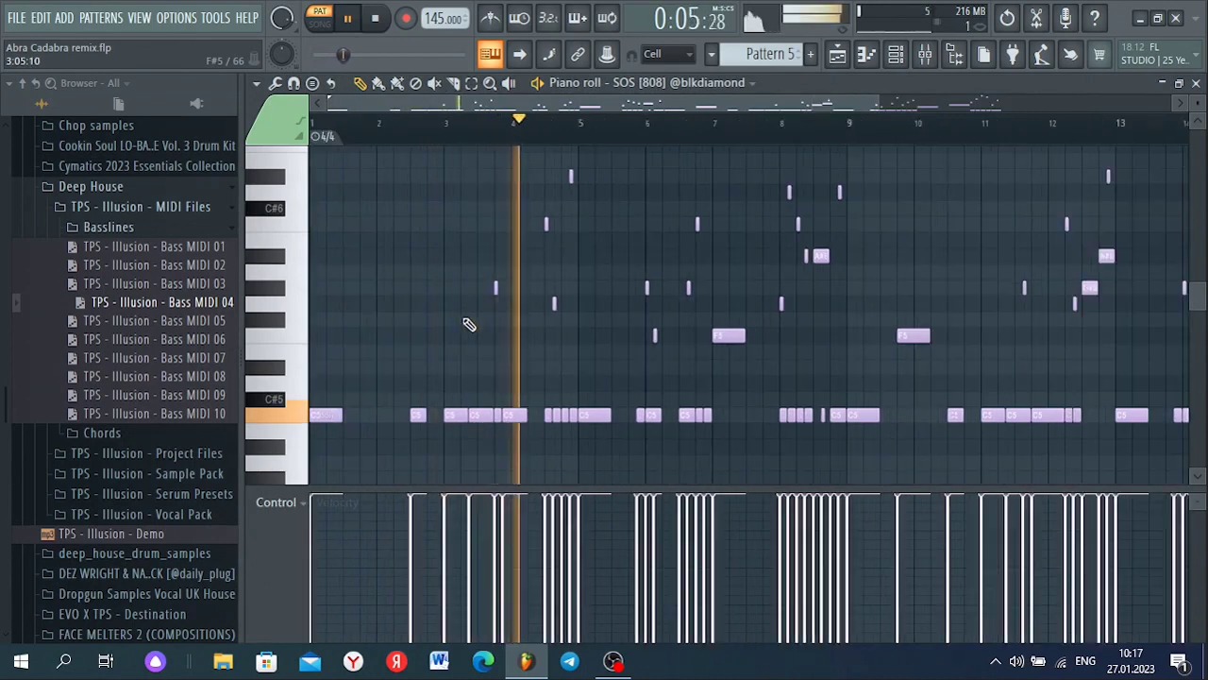
ctrl+scroll(469, 323, down, 2)
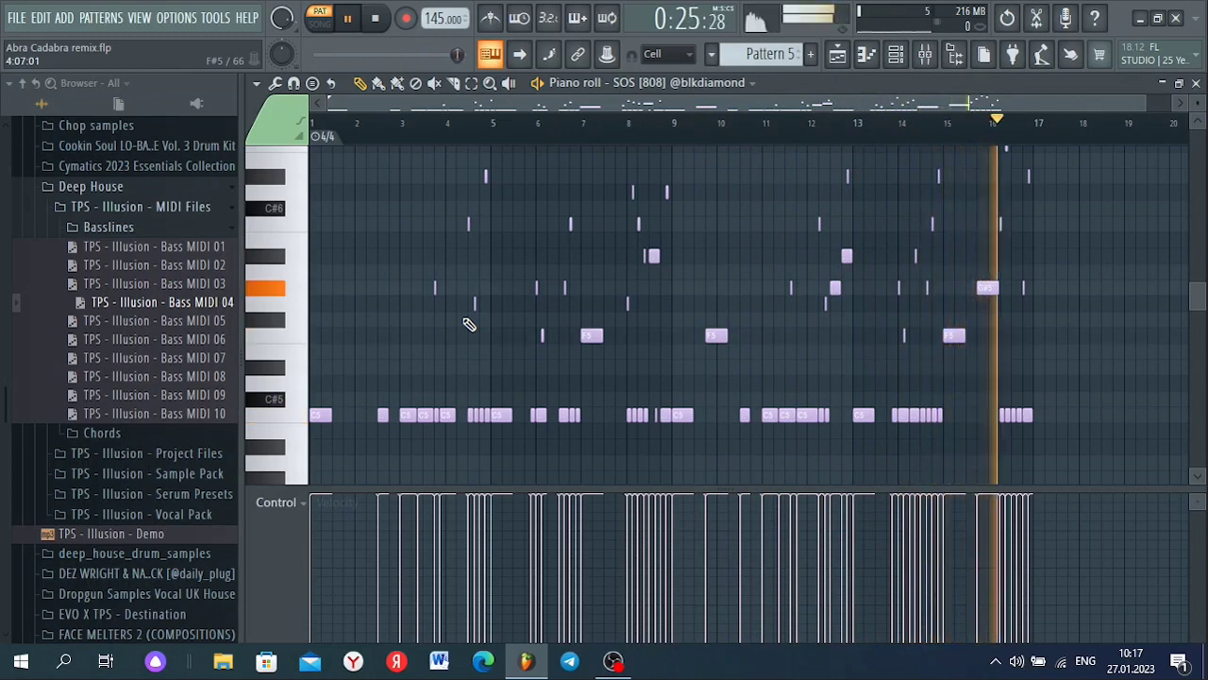
key(space)
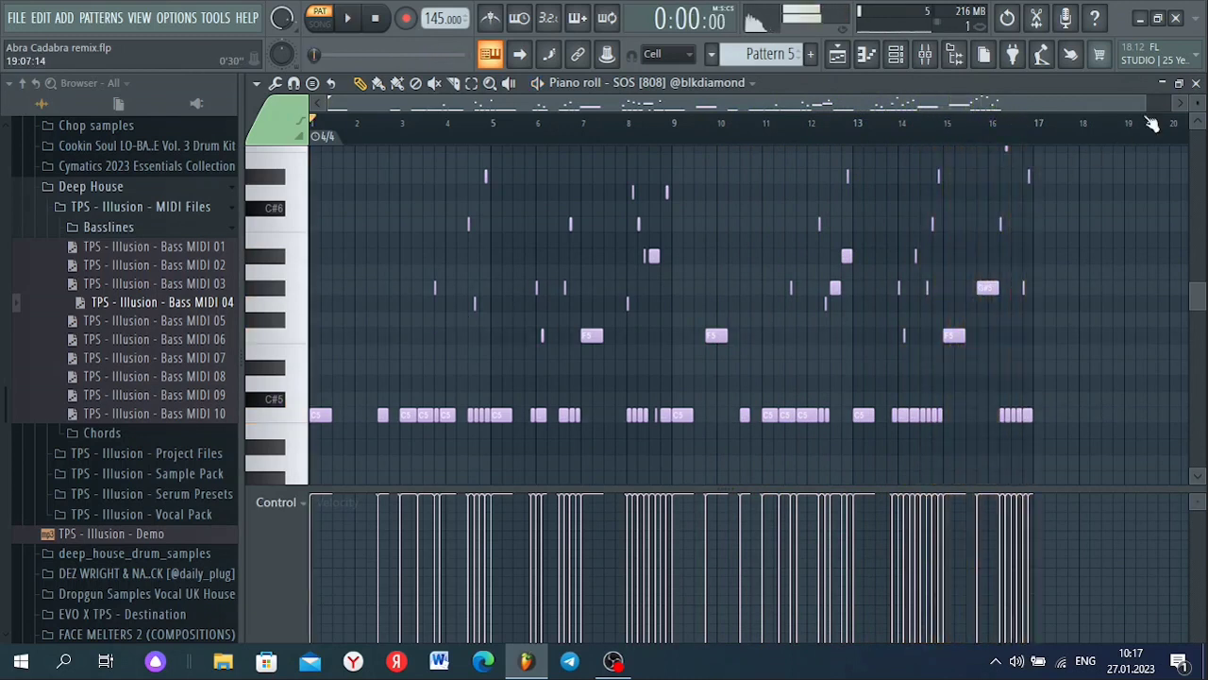
Switch to Pattern 7 and play its [DFI+Mazda] Metro Boomin Sub notes in the piano roll
click(1197, 85)
scroll(769, 54, up, 1)
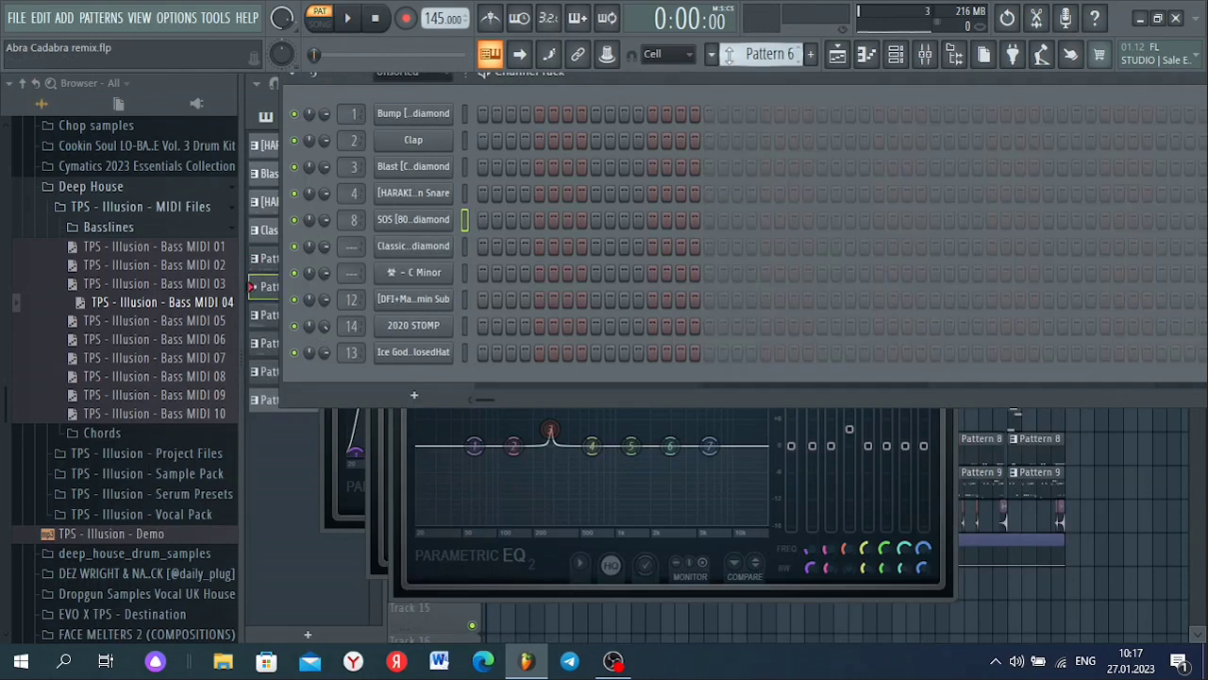
scroll(769, 53, up, 1)
click(531, 304)
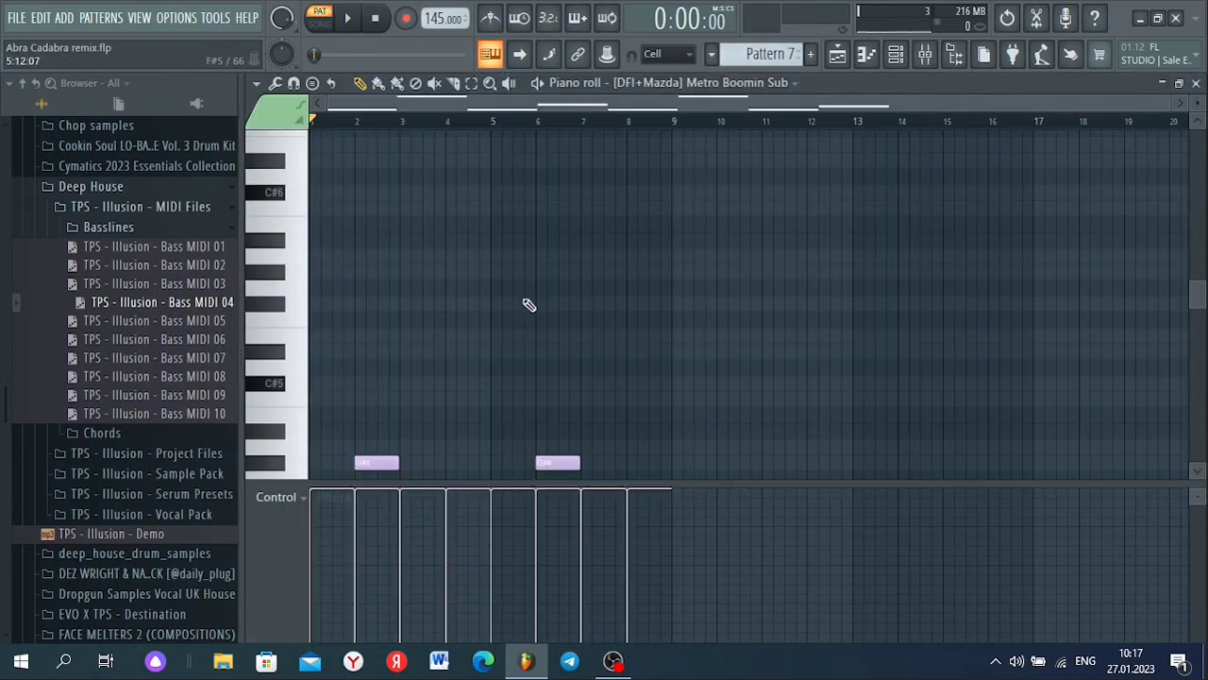
key(space)
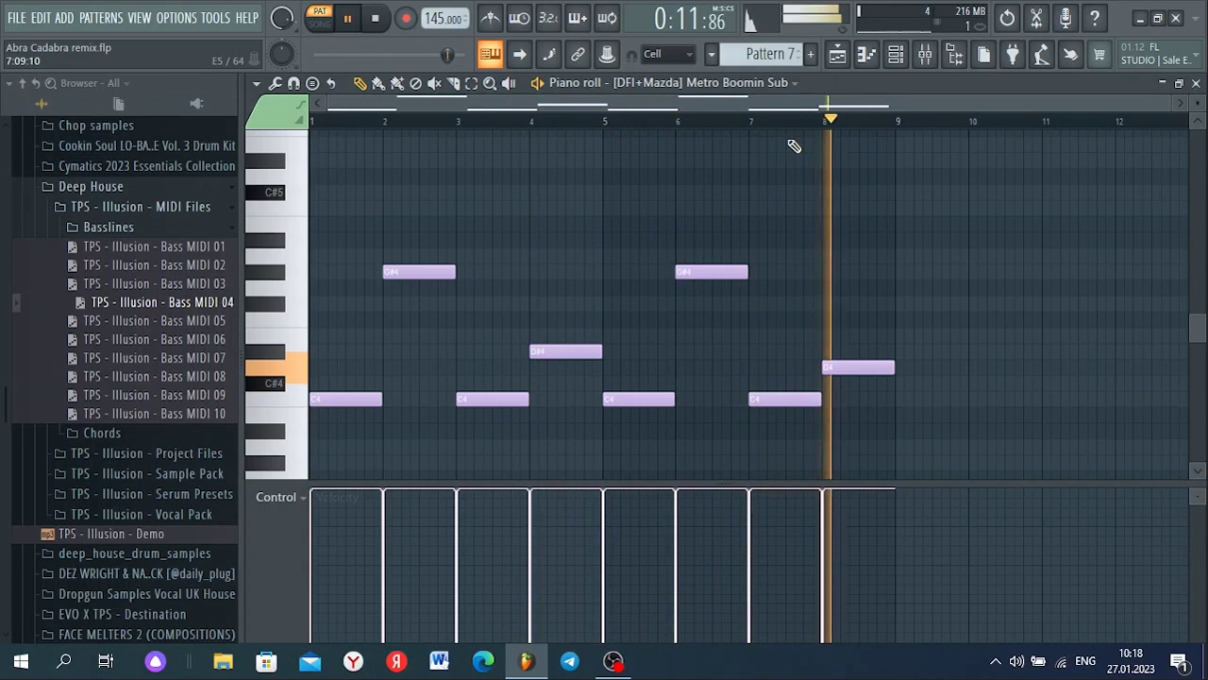
key(space)
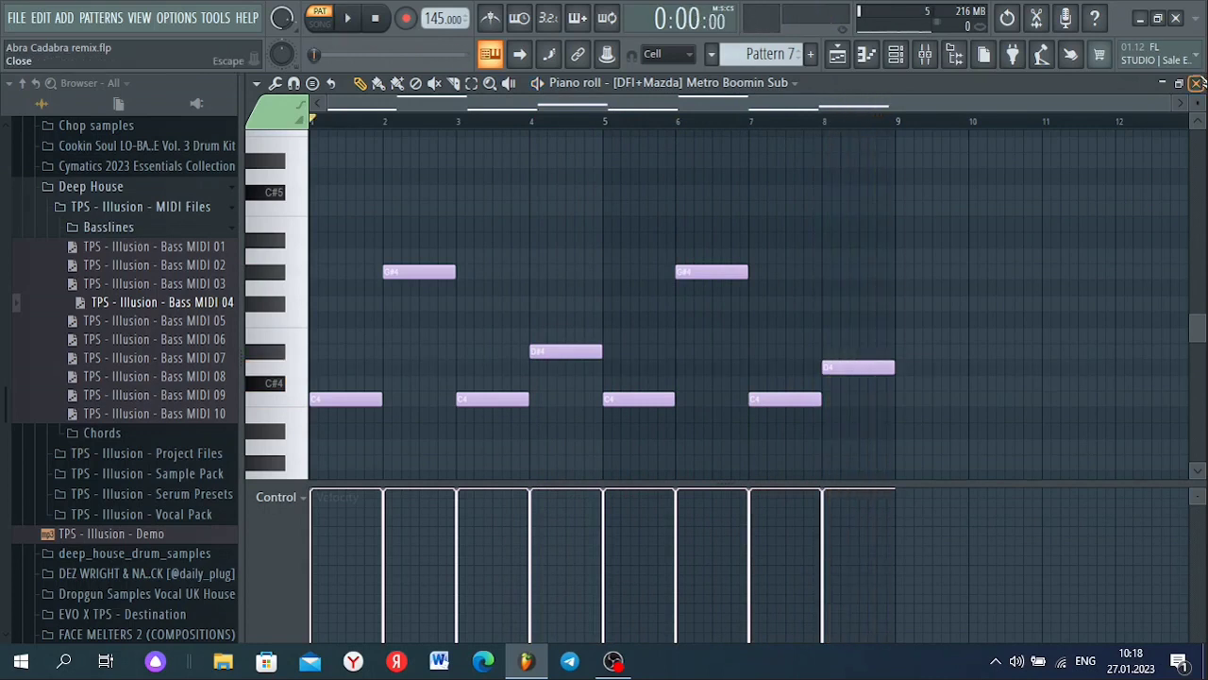
Select Pattern 8, view its 2020 STOMP notes in the piano roll, and check mixer track 14 for effects
click(1197, 83)
scroll(755, 53, down, 1)
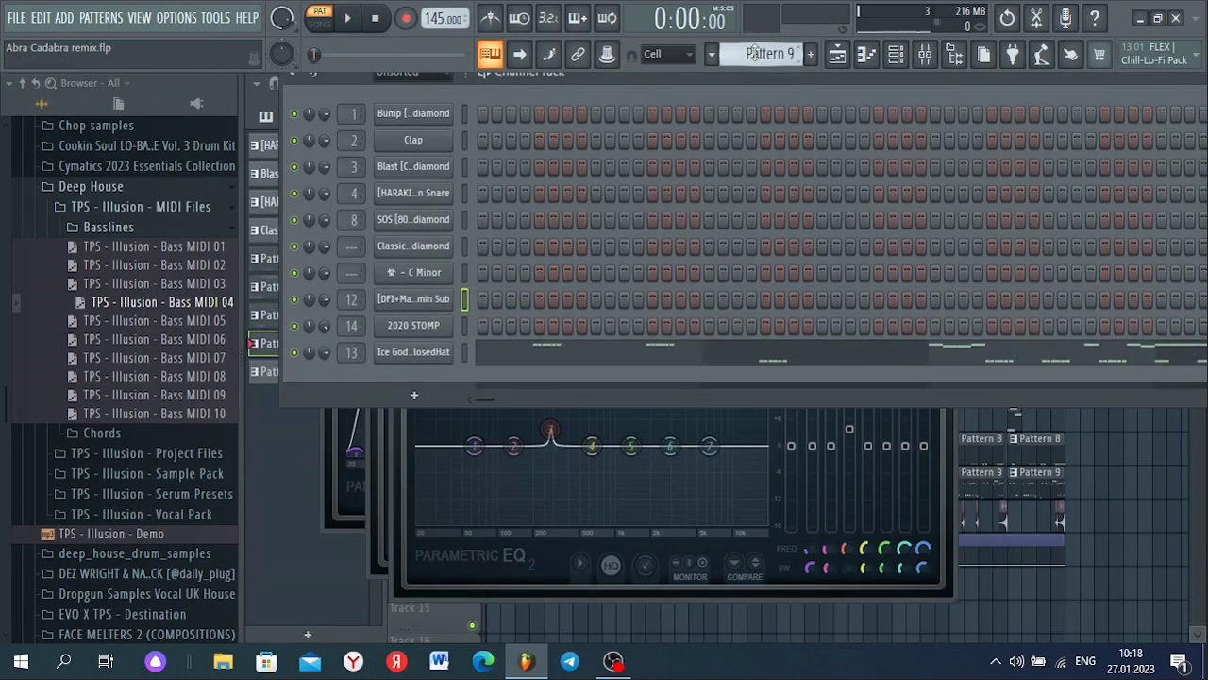
click(573, 326)
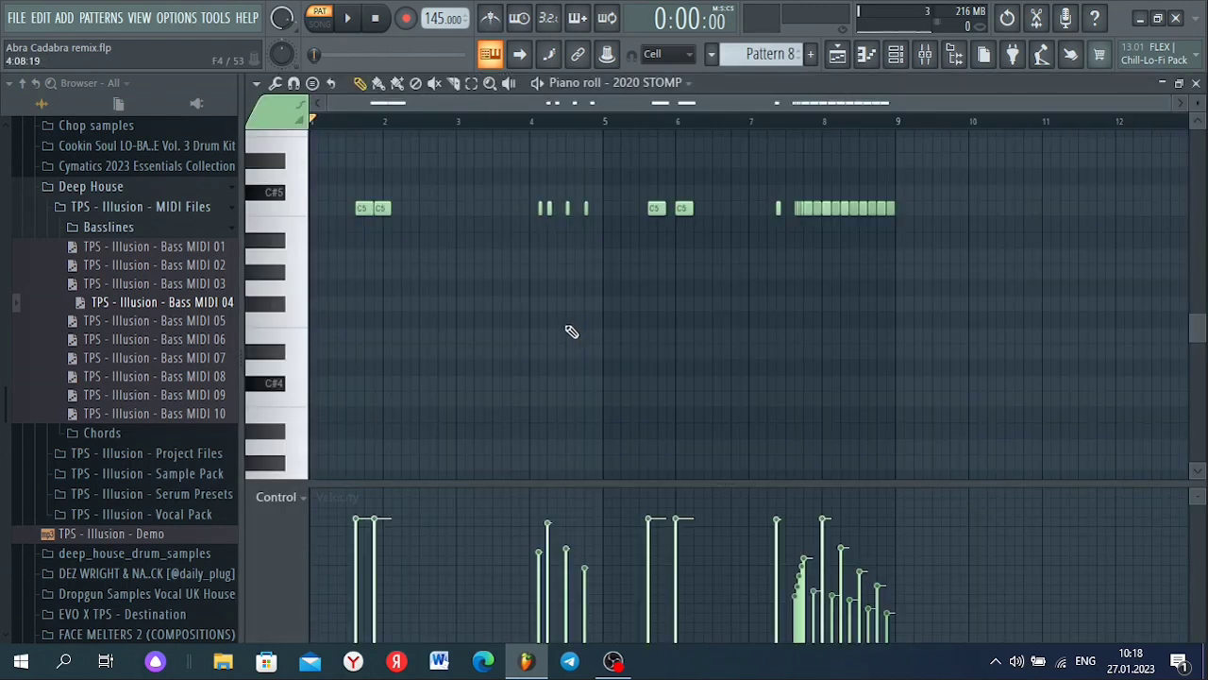
click(898, 66)
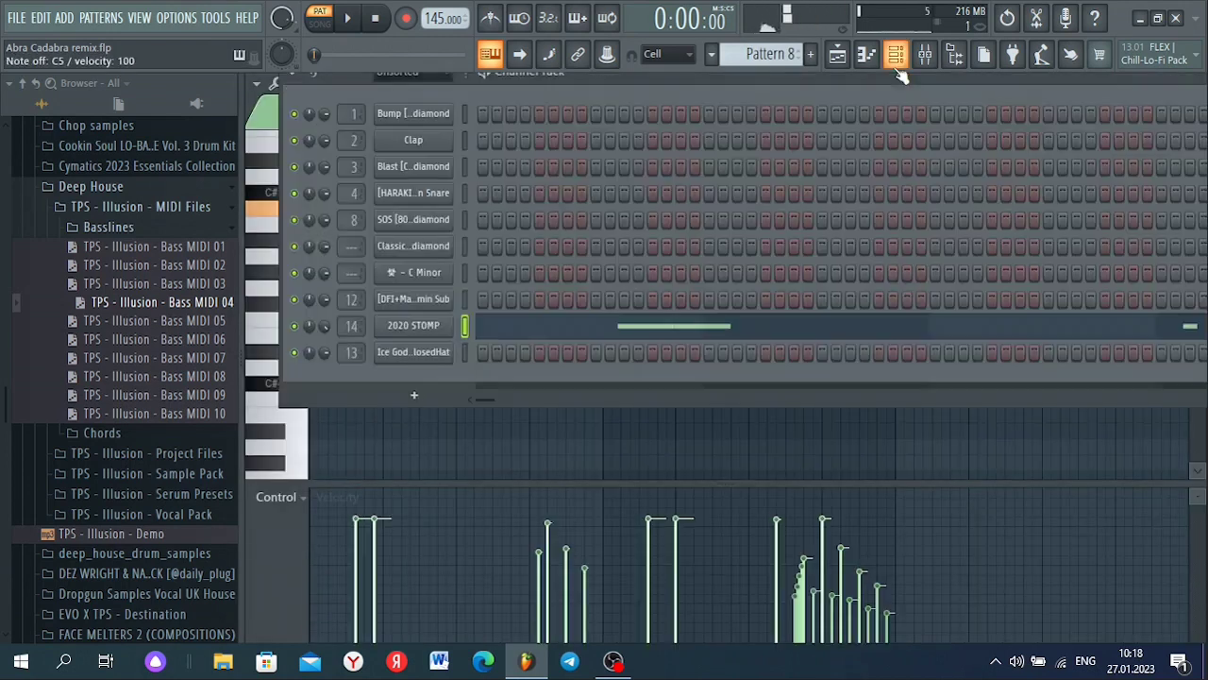
key(F9)
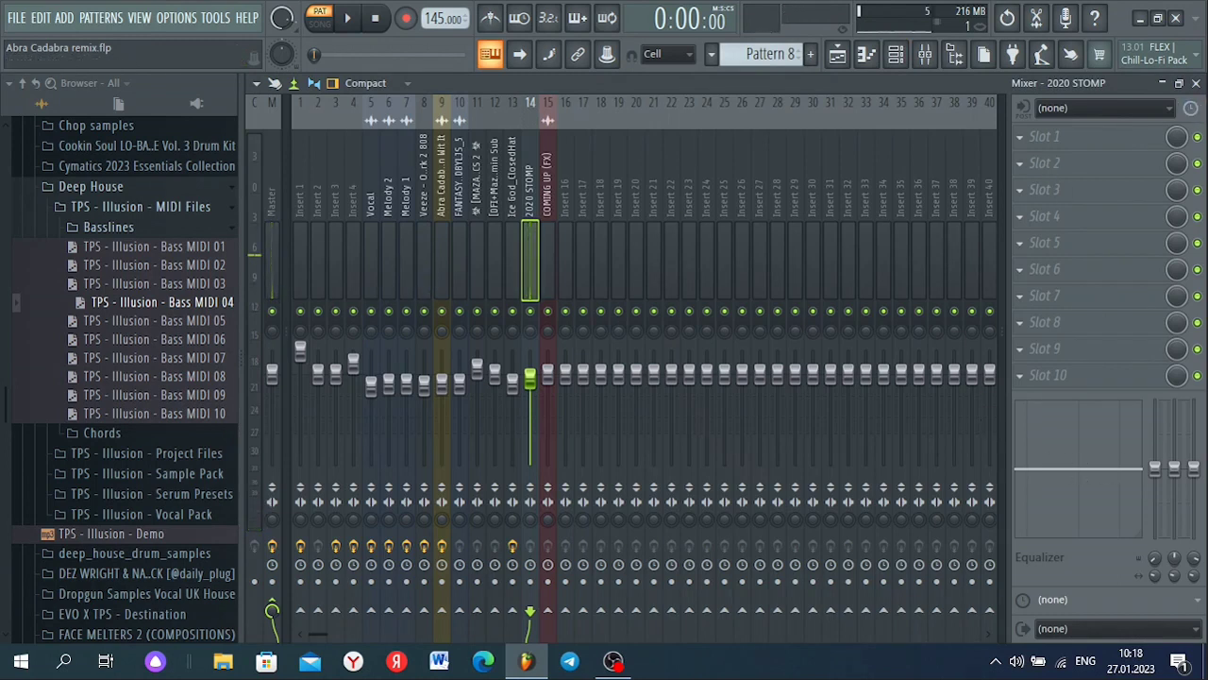
click(1195, 83)
Play the 2020 STOMP pattern through all eight bars while examining its notes and velocities in the piano roll
click(756, 464)
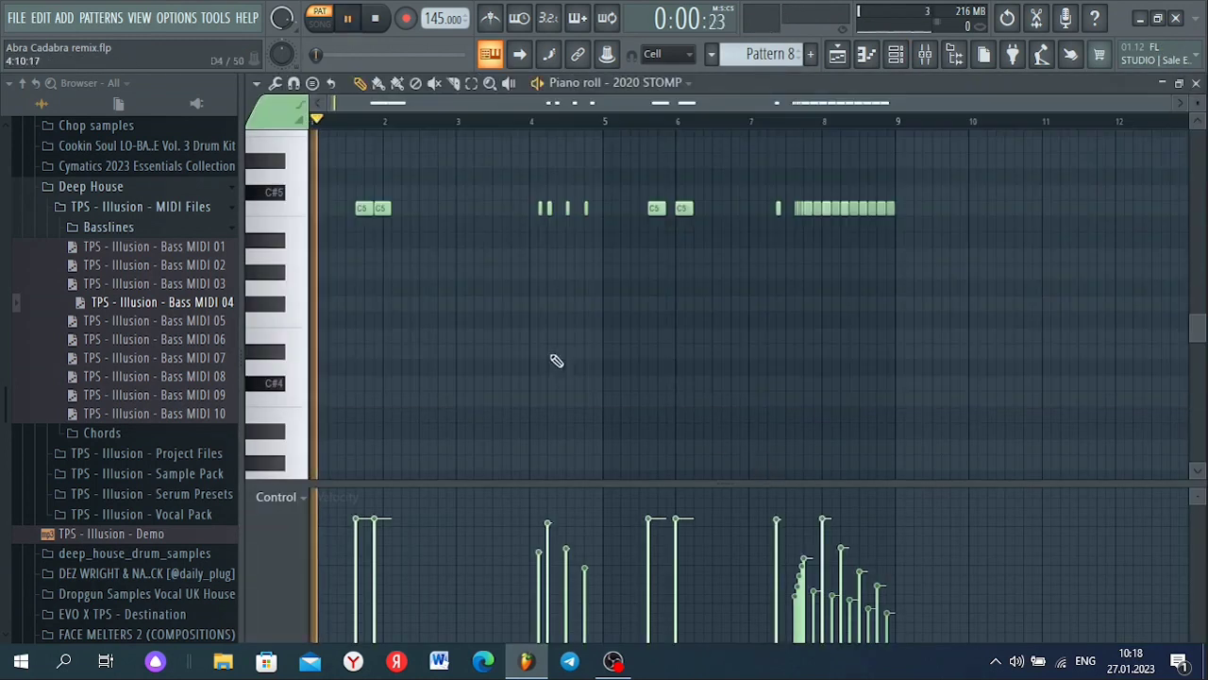
ctrl+scroll(555, 361, up, 2)
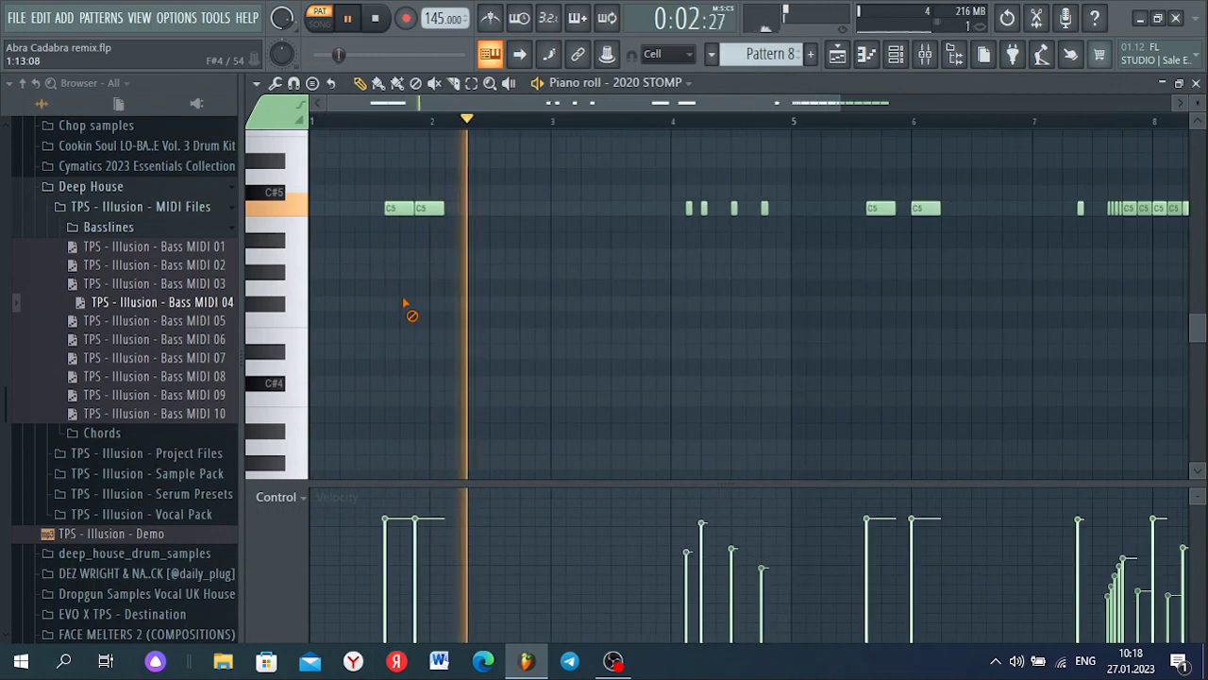
ctrl+scroll(407, 302, down, 1)
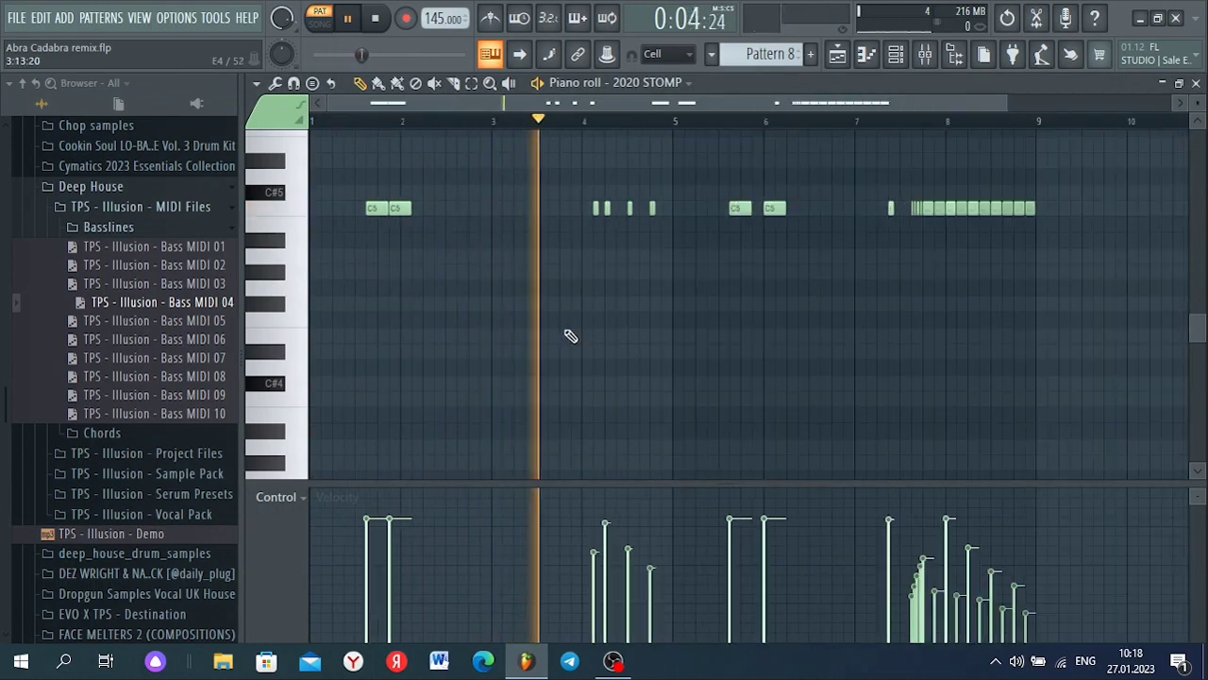
scroll(570, 336, up, 1)
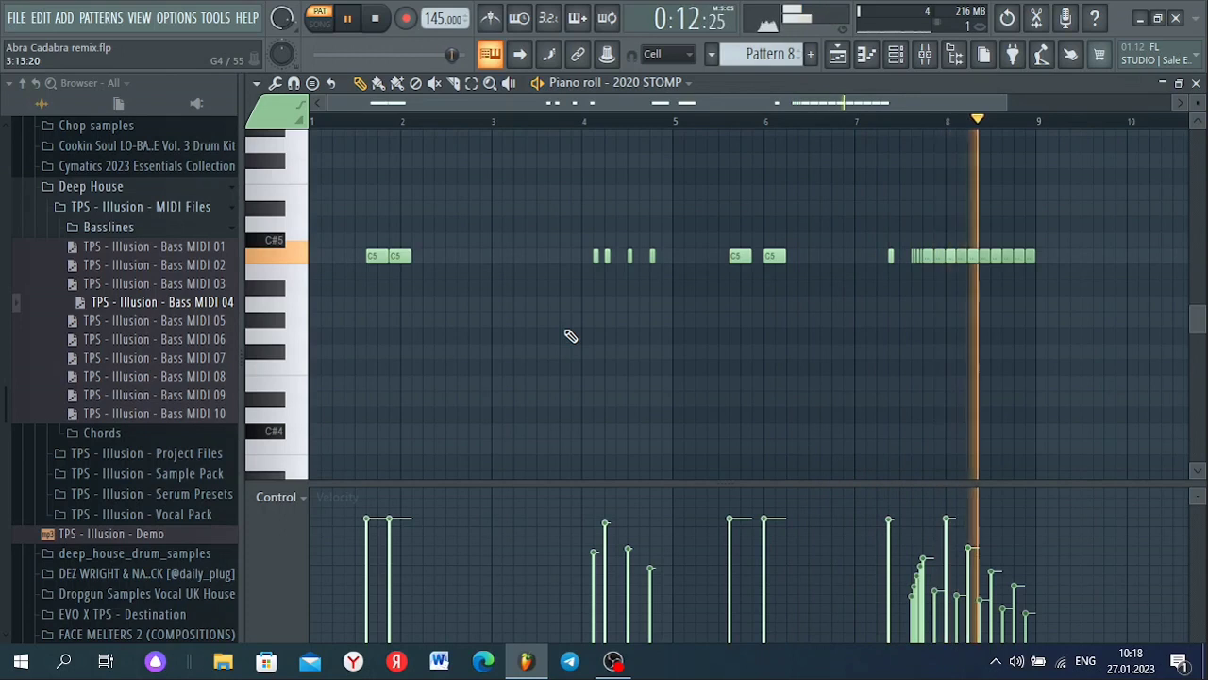
key(space)
Switch to Pattern 9 and play its Ice God_ClosedHat notes in the piano roll
click(1196, 83)
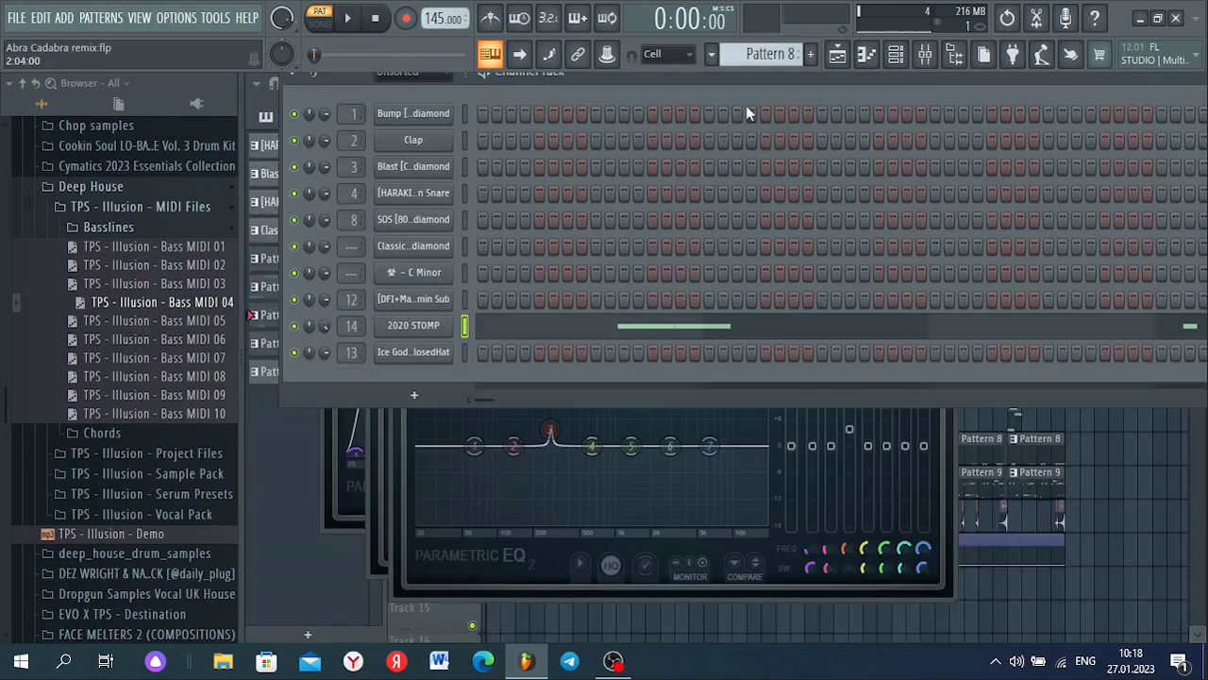
scroll(740, 55, down, 1)
click(526, 345)
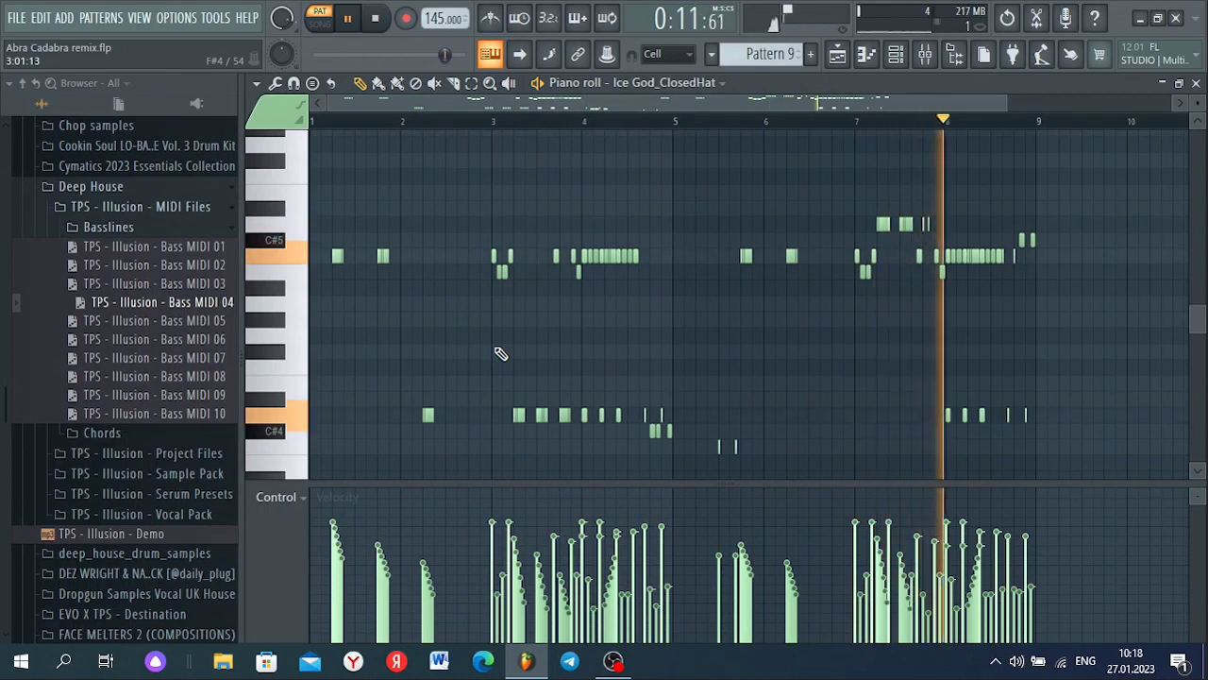
key(space)
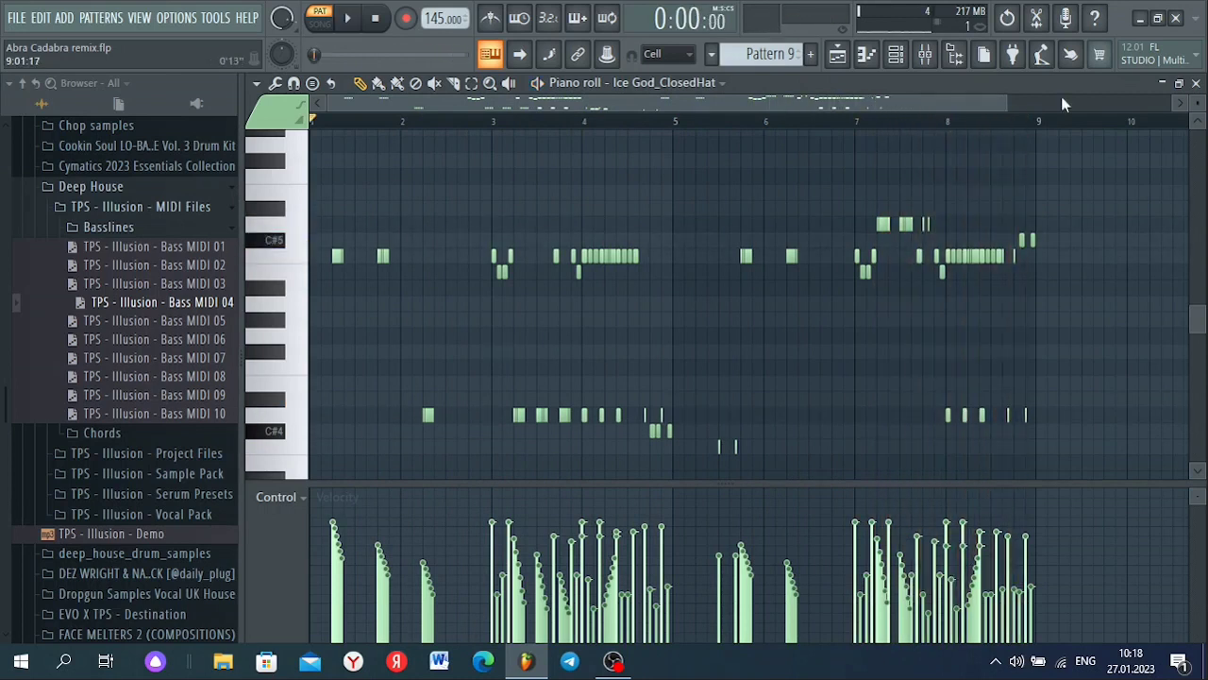
click(1196, 83)
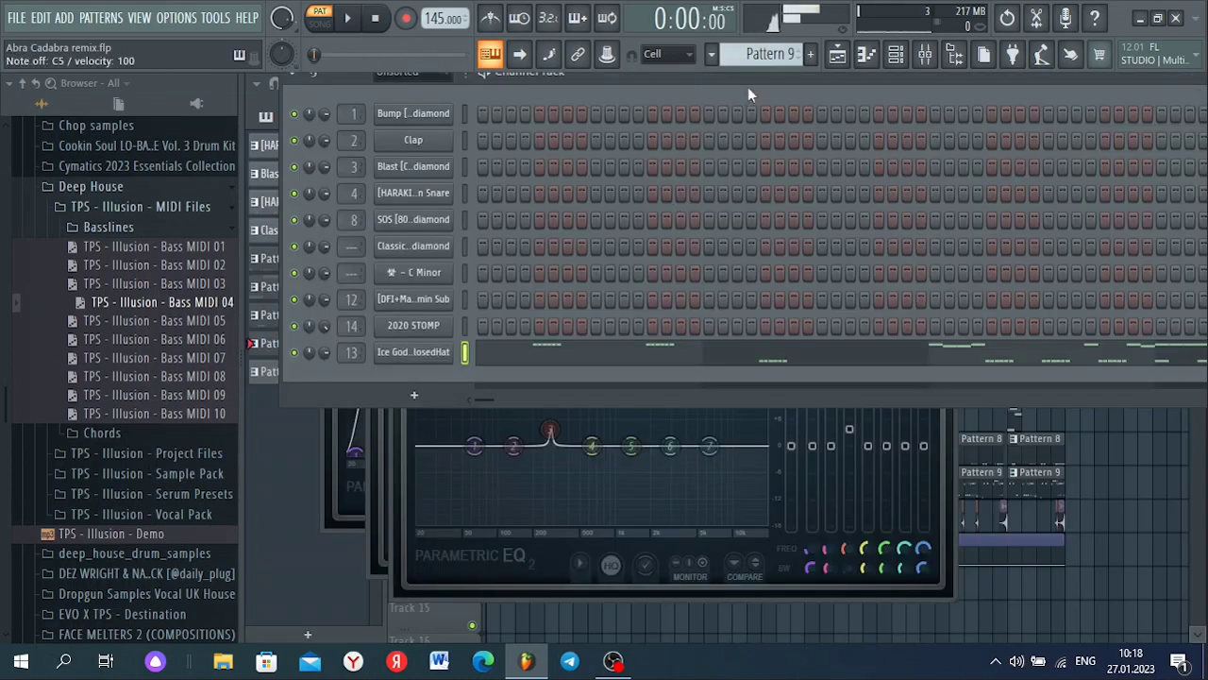
Solo the Vocal on Track 8 in the playlist, add Track 11's LJS TAG (TURN IT UP), and play the intro
scroll(776, 50, up, 1)
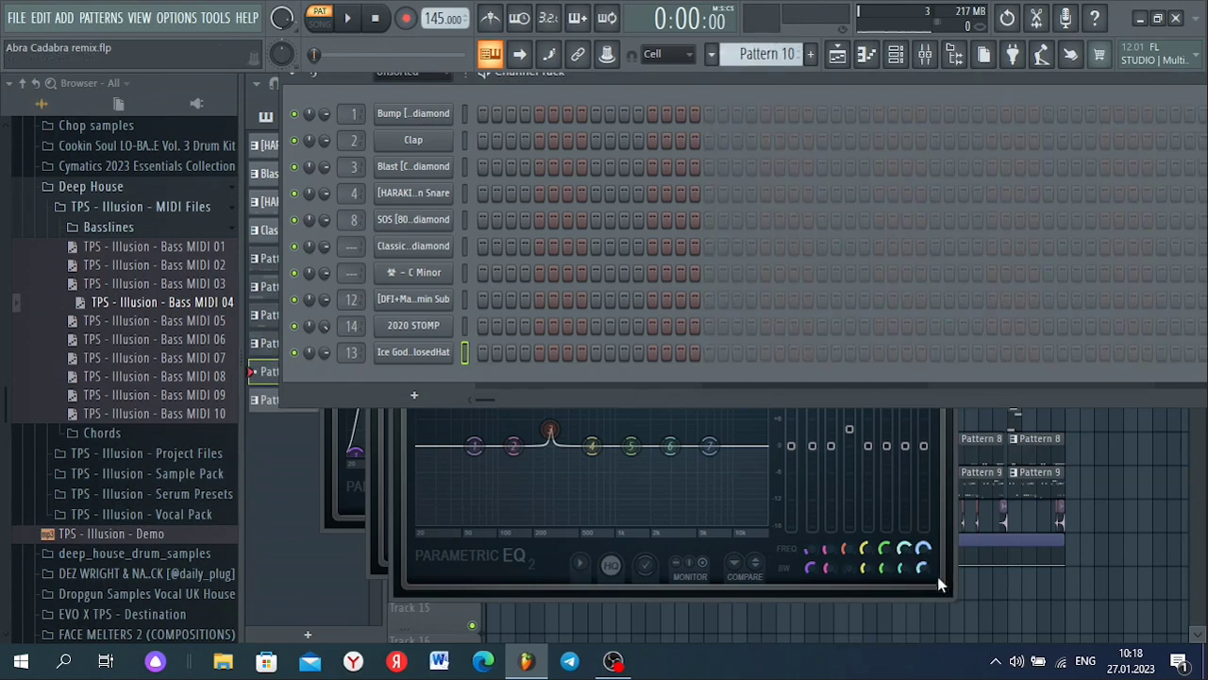
key(F5)
right_click(472, 389)
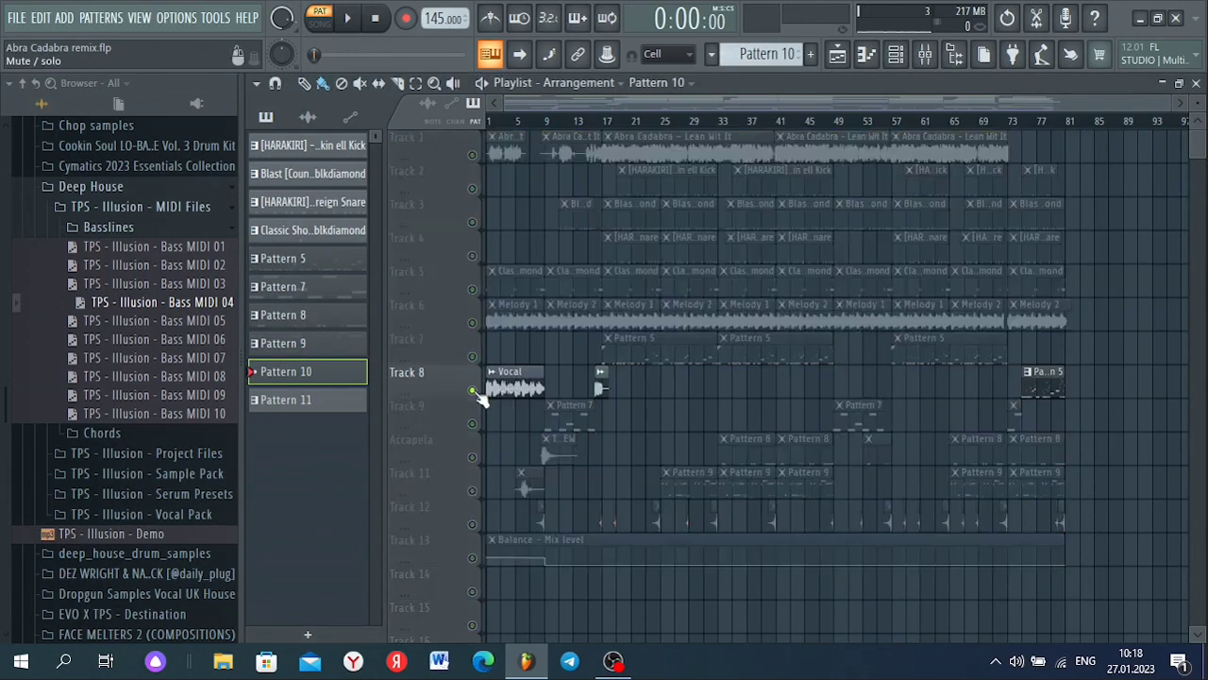
scroll(449, 125, up, 3)
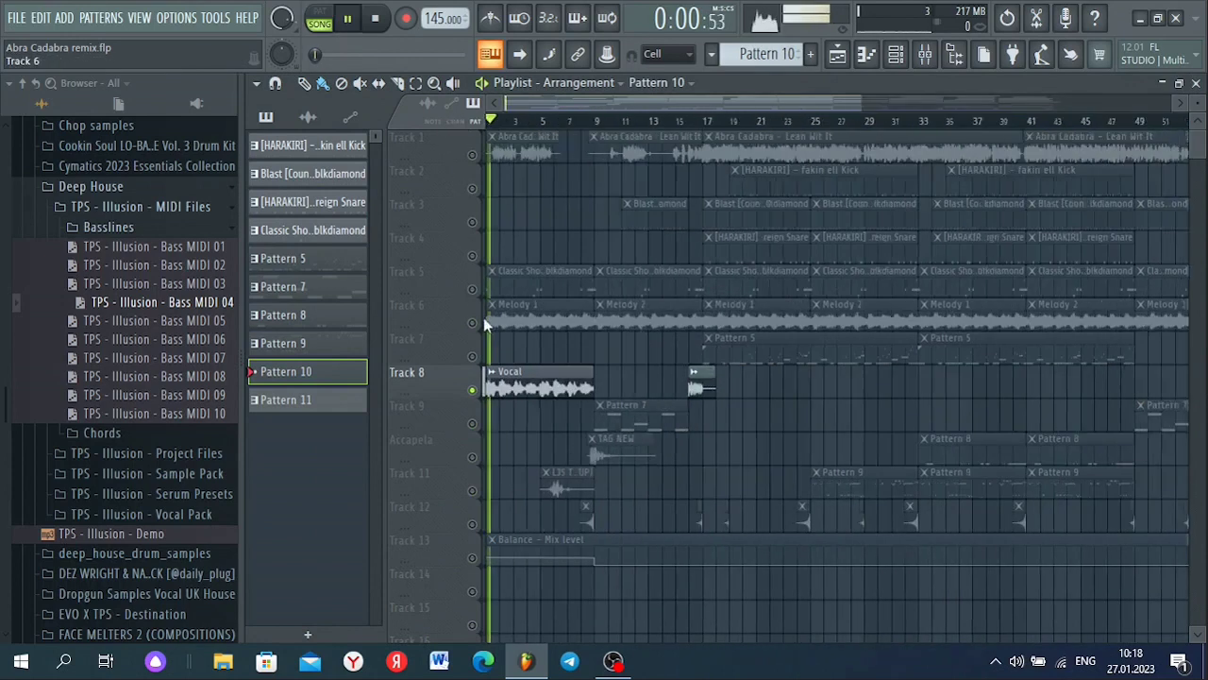
click(473, 490)
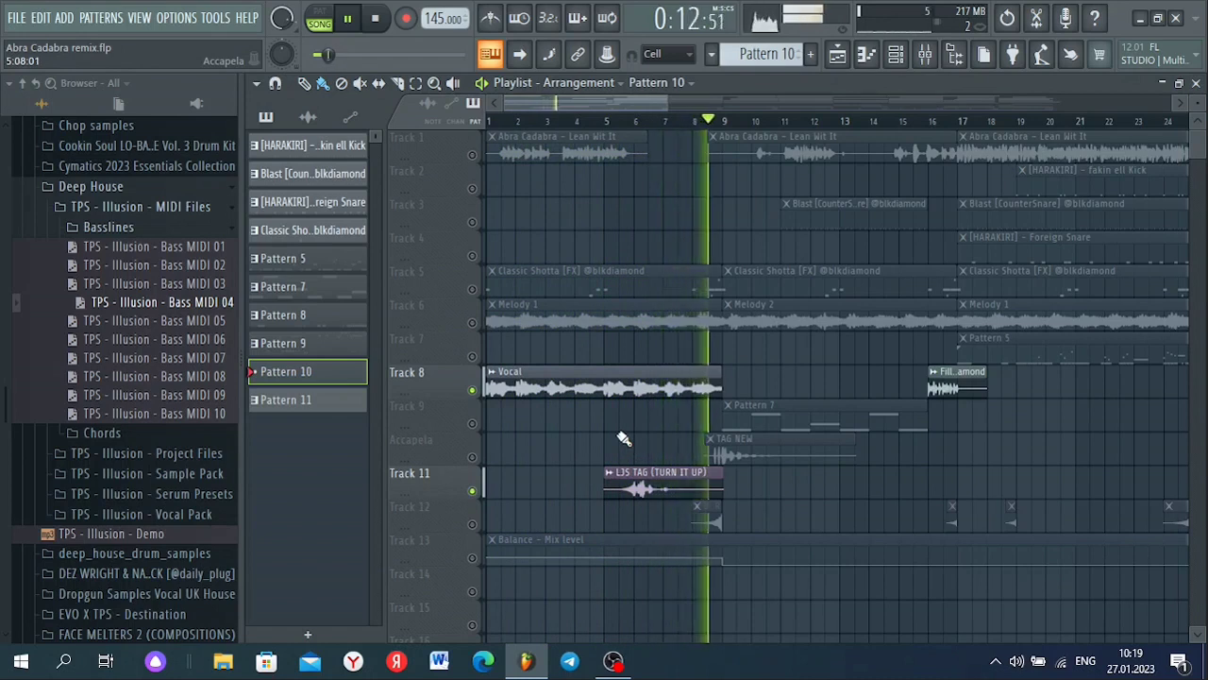
Solo Track 6 in the playlist and play its Melody 1 clip from the start
right_click(473, 324)
key(space)
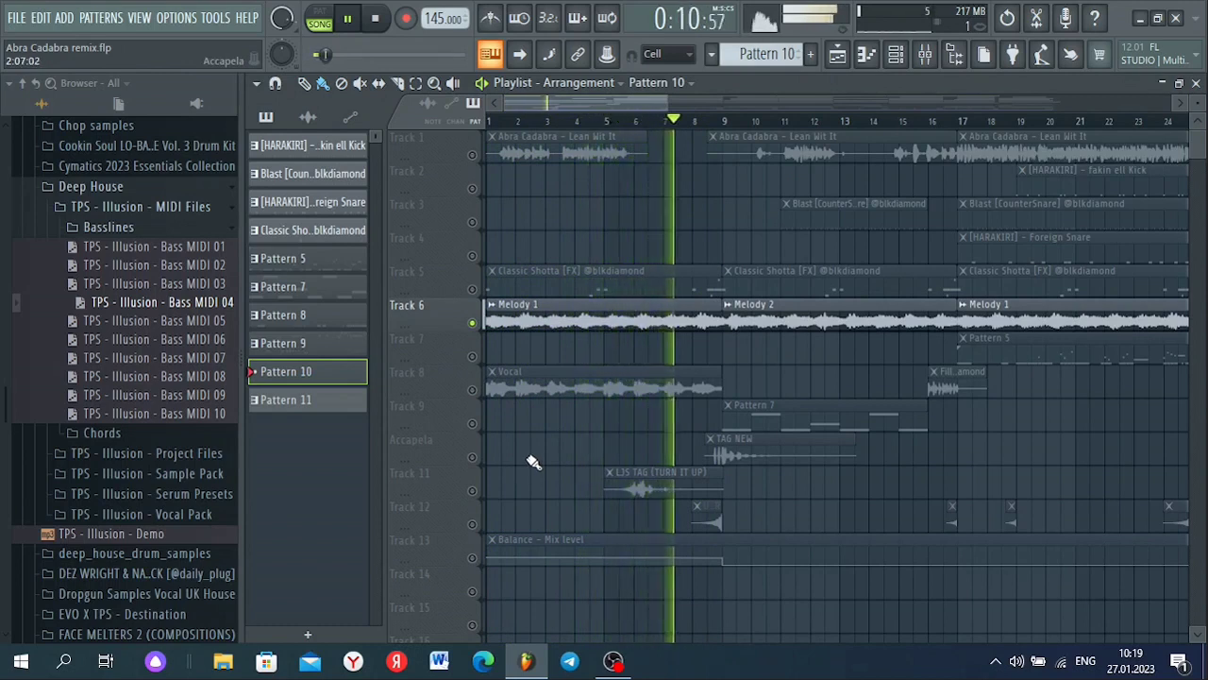
ctrl+scroll(532, 462, down, 1)
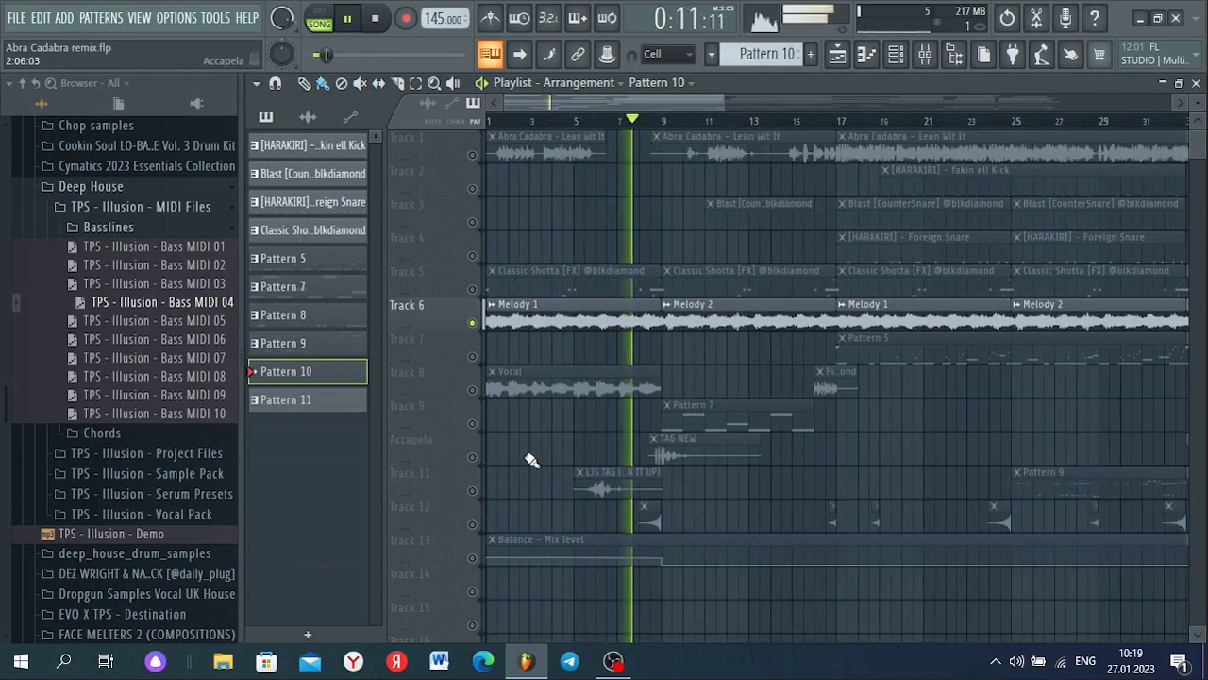
Inspect the sample settings of the Fills 8 OP, UNKNOWN T RISER and COMING UP (FX) clips in the playlist
double_click(826, 394)
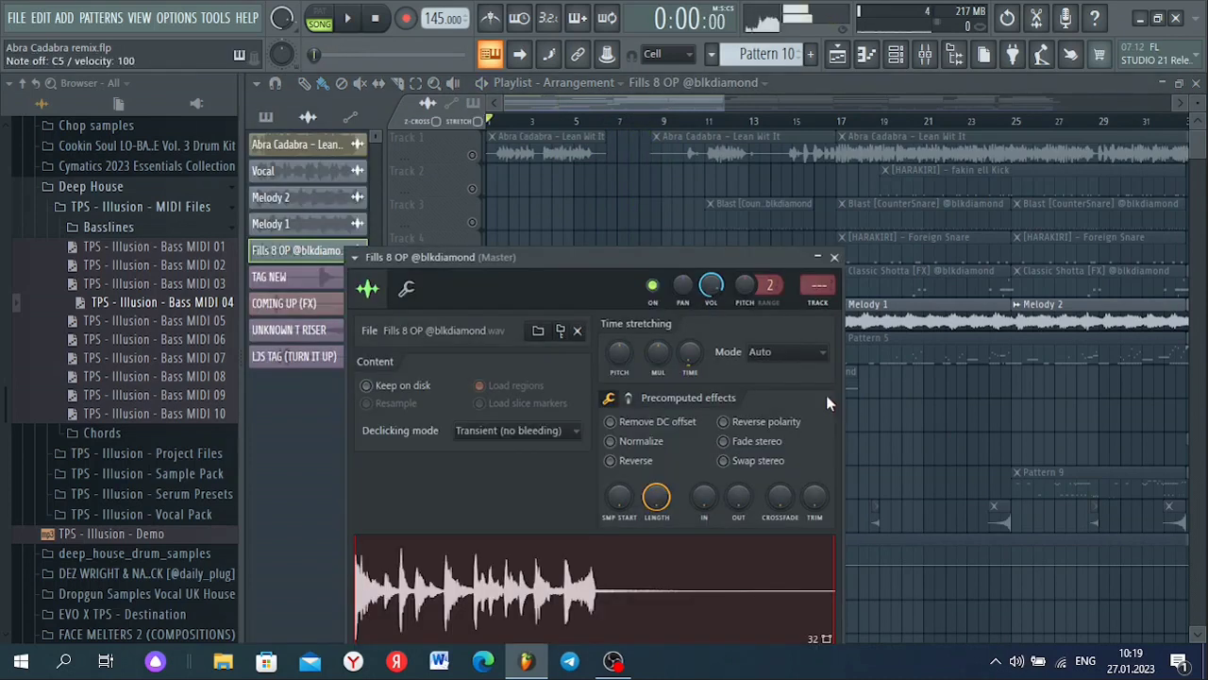
key(Escape)
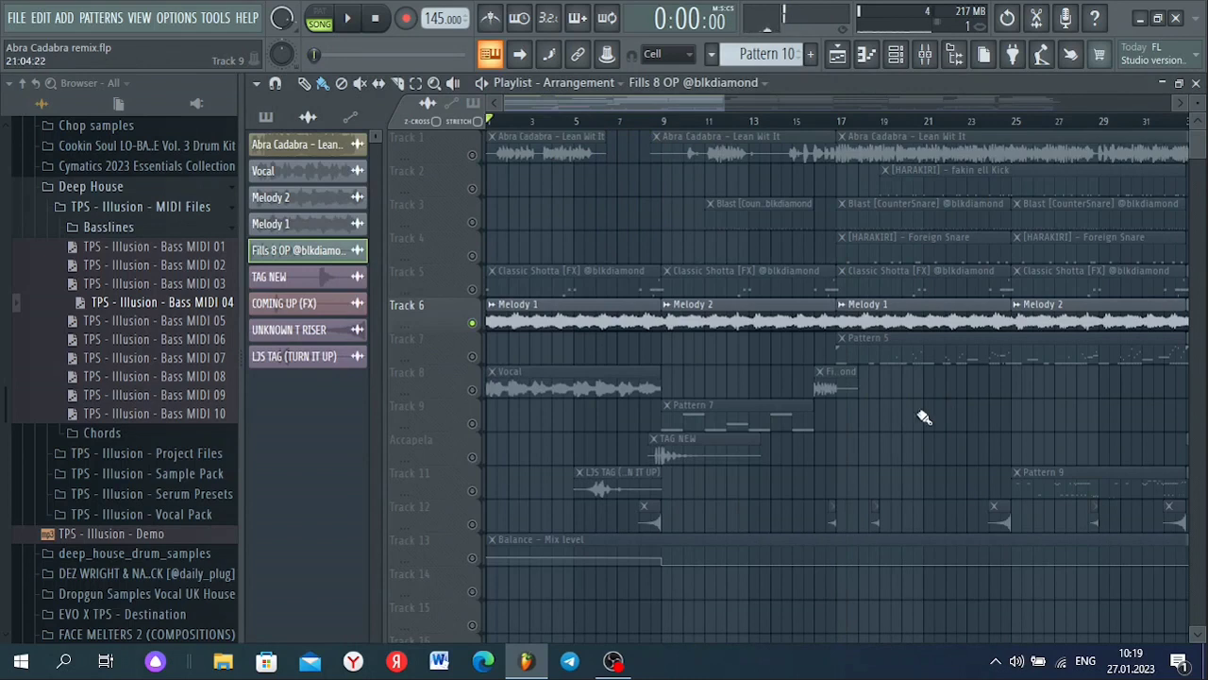
double_click(641, 519)
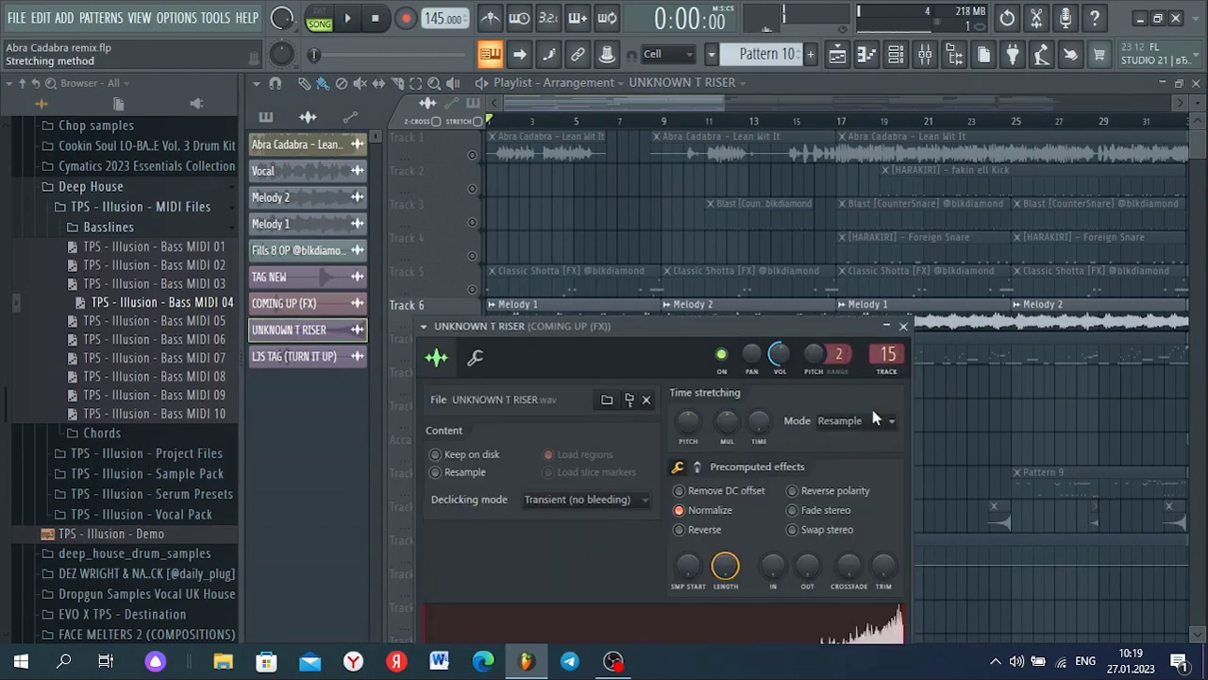
key(Escape)
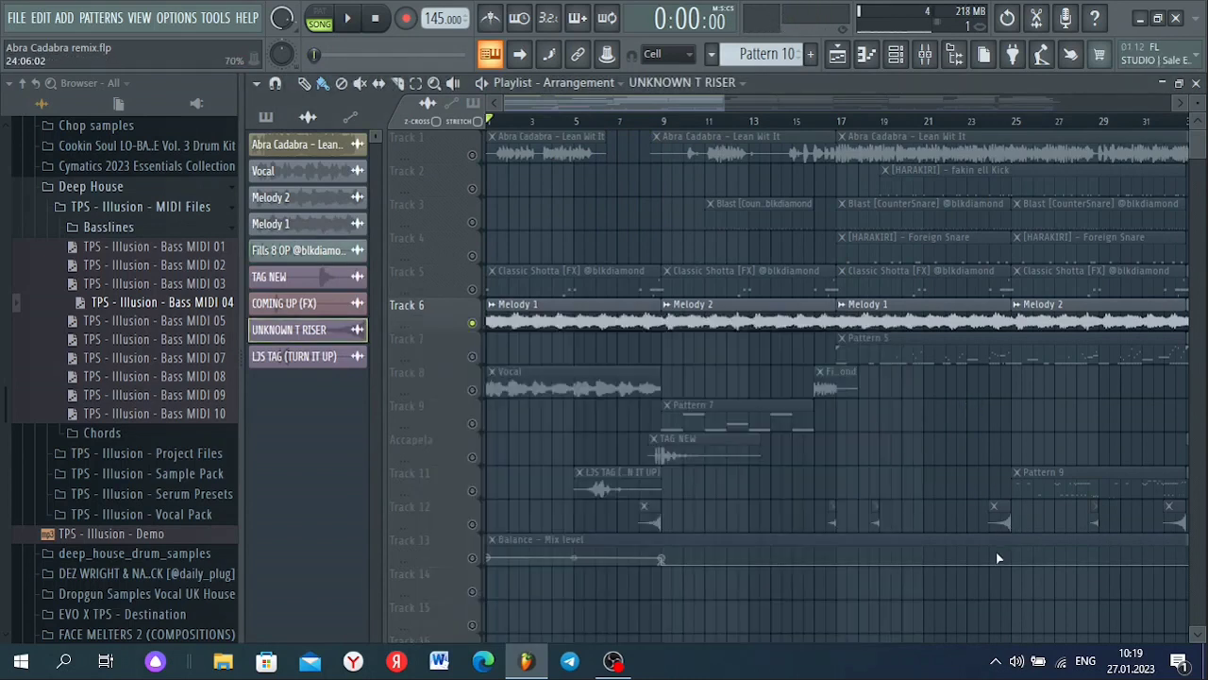
double_click(873, 513)
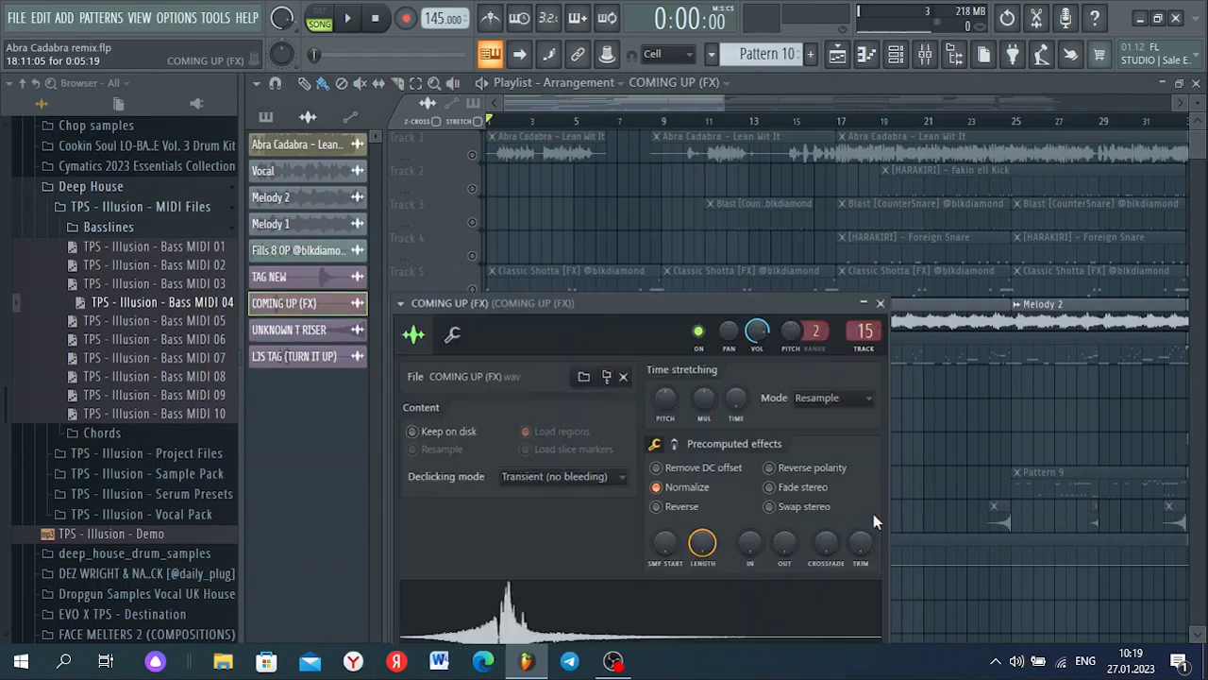
key(Escape)
scroll(660, 510, down, 5)
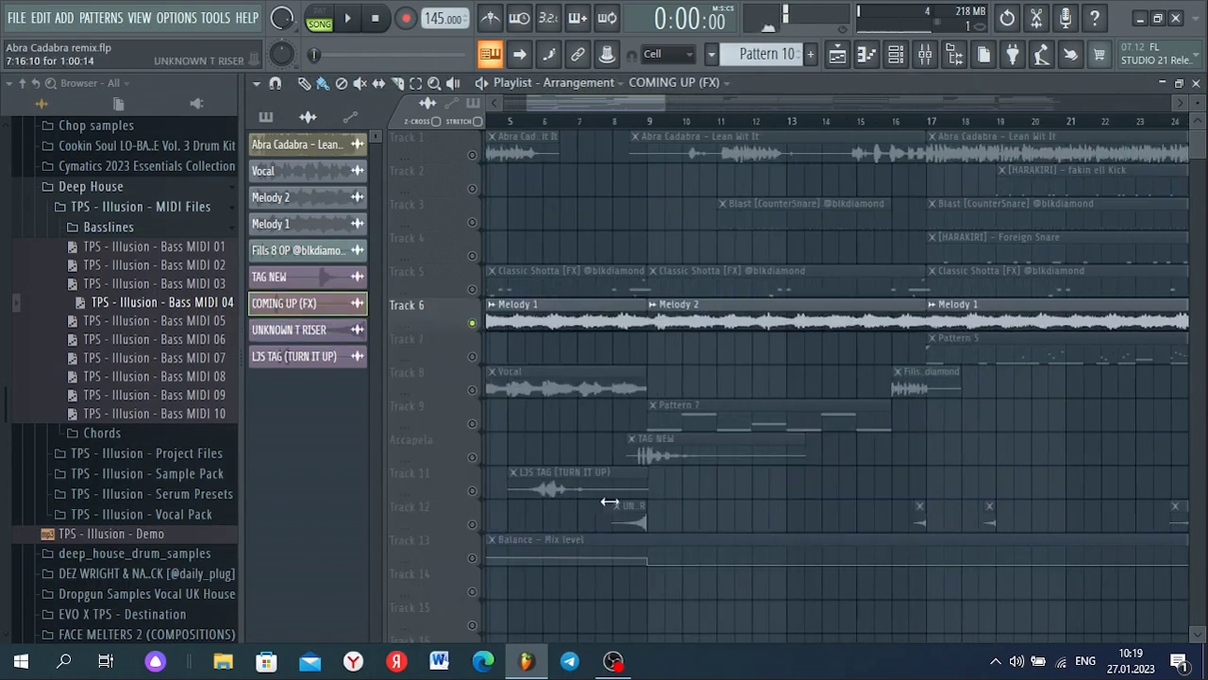